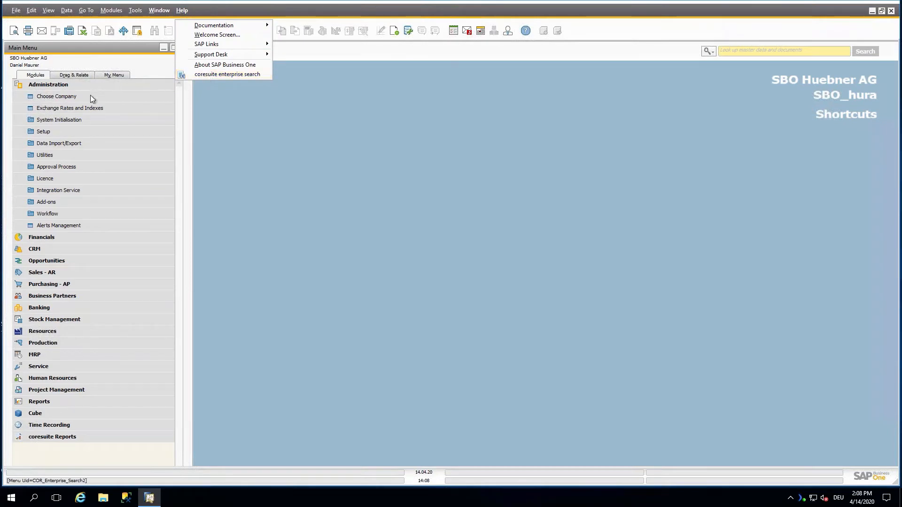
Open coresuite enterprise search from the Administration add-ons and shift its window aside.
{"action": "left_click", "coordinate": [56, 202]}
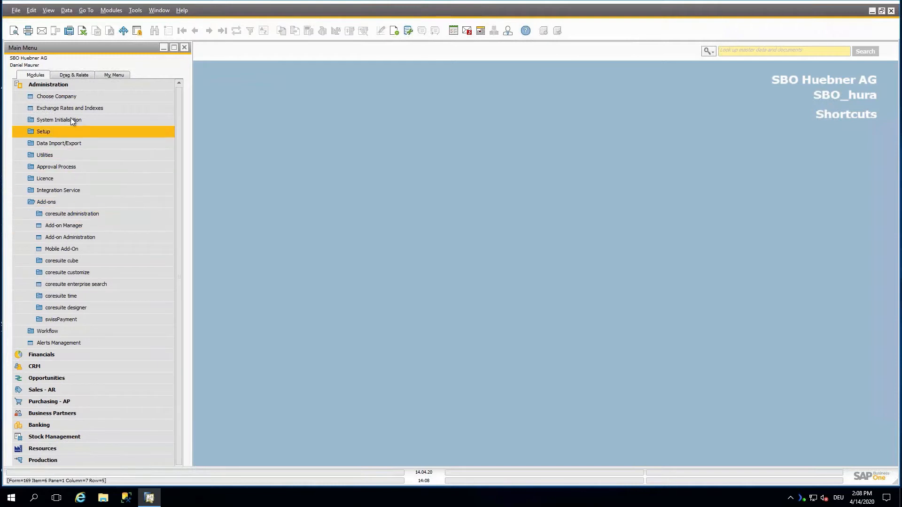
{"action": "left_click", "coordinate": [109, 284]}
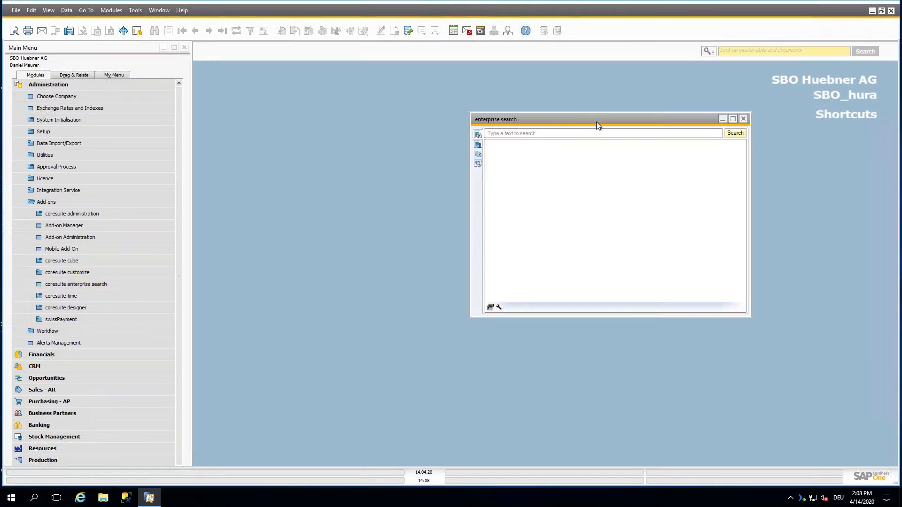
{"action": "left_click_drag", "start_coordinate": [597, 122], "coordinate": [652, 122]}
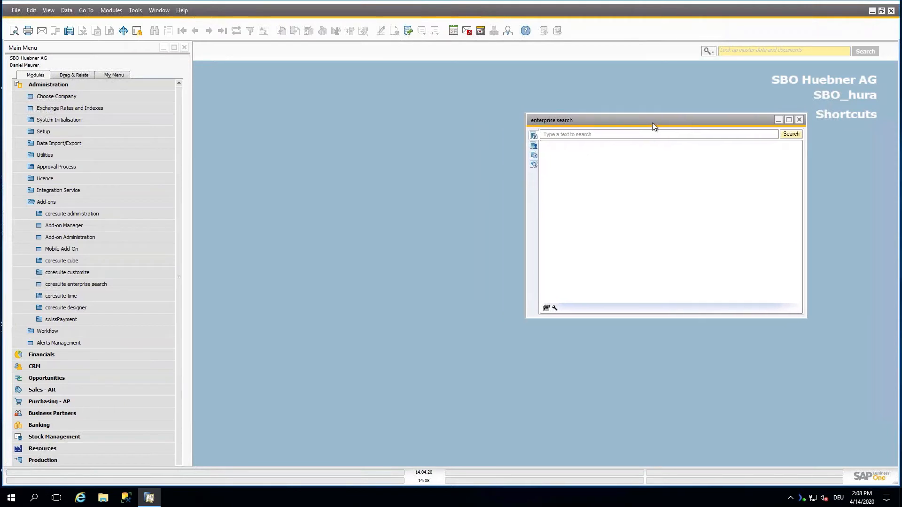
Run an enterprise search for "tschannen*".
{"action": "left_click", "coordinate": [556, 134]}
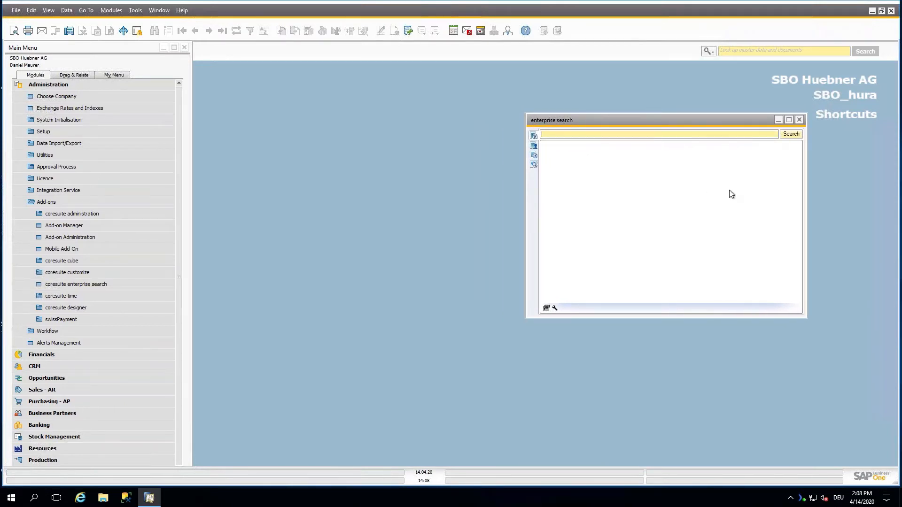
{"action": "type", "text": "t"}
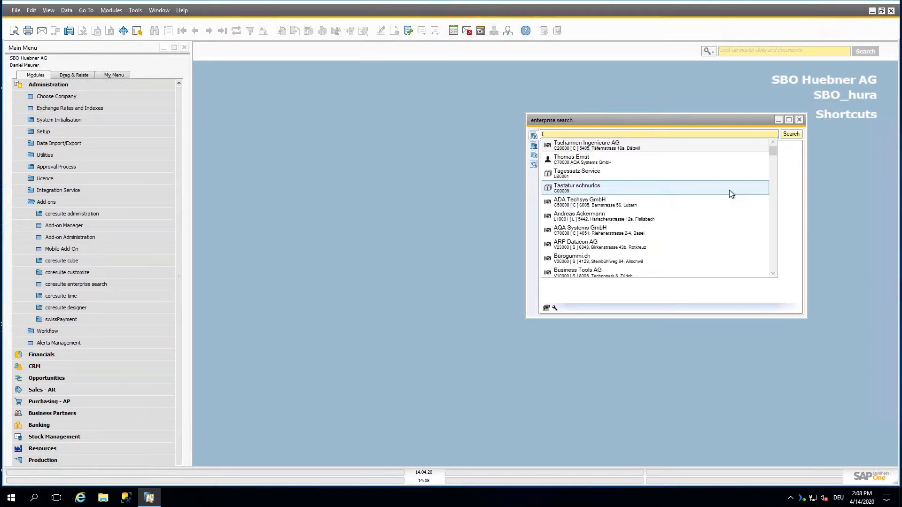
{"action": "type", "text": "schannen"}
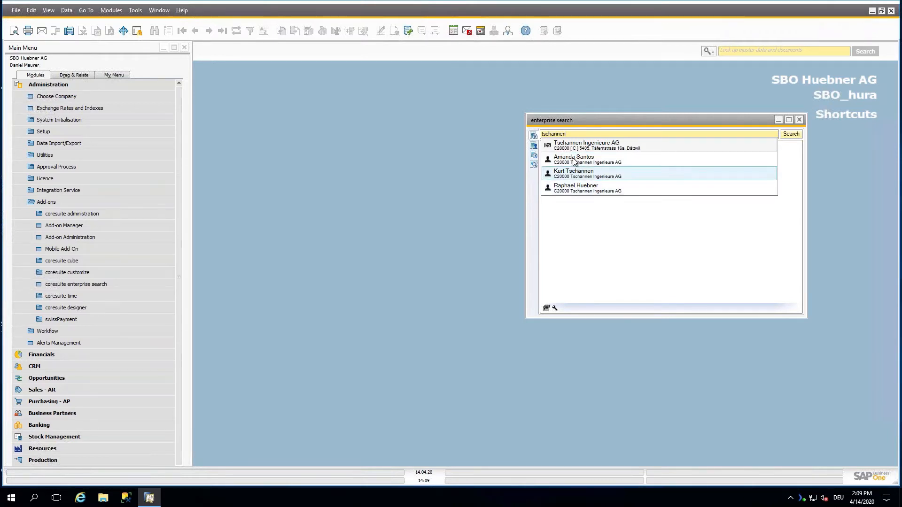
{"action": "left_click", "coordinate": [579, 135]}
{"action": "key", "text": "Return"}
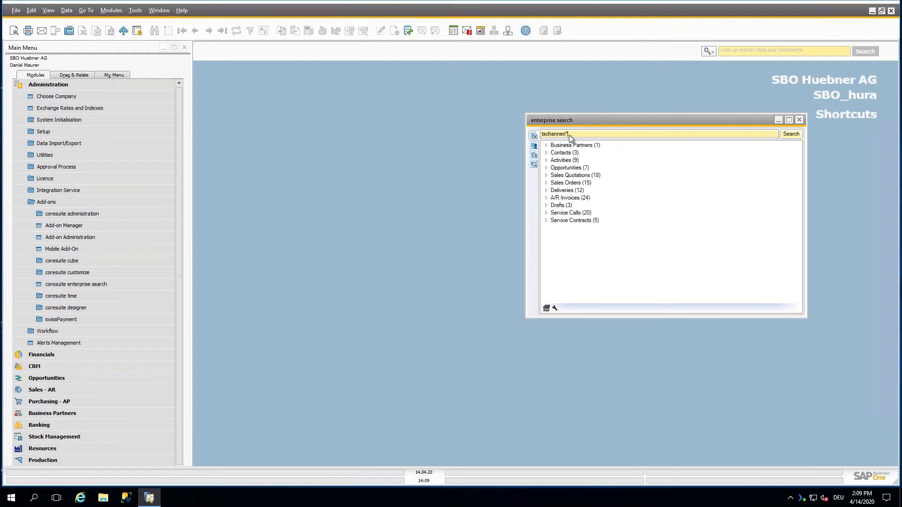
Replace the search text with "tscha" and pick the suggested business partner Tschannen Ingenieure AG to search for it.
{"action": "double_click", "coordinate": [588, 135]}
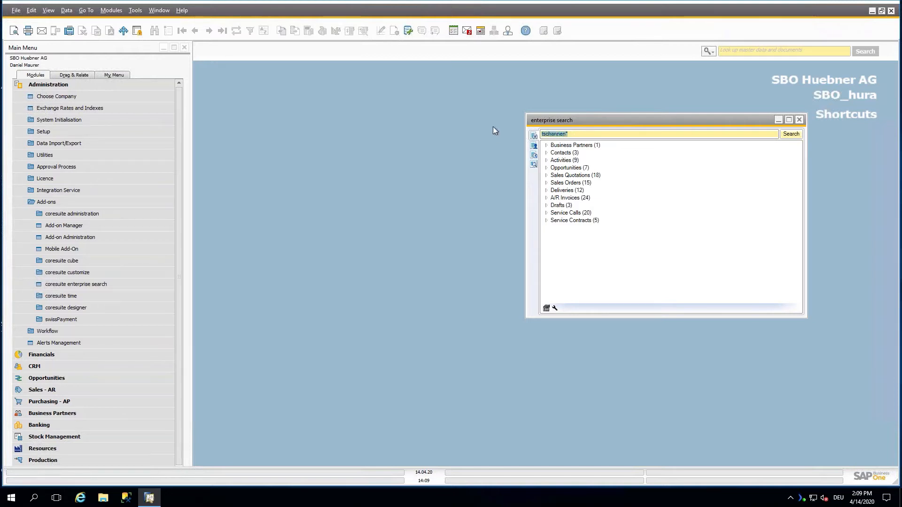
{"action": "type", "text": "tscha"}
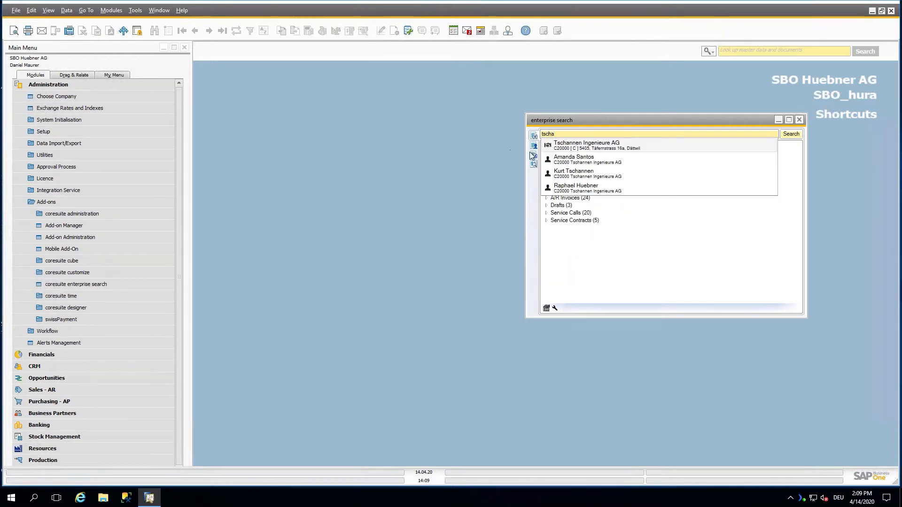
{"action": "left_click", "coordinate": [618, 146]}
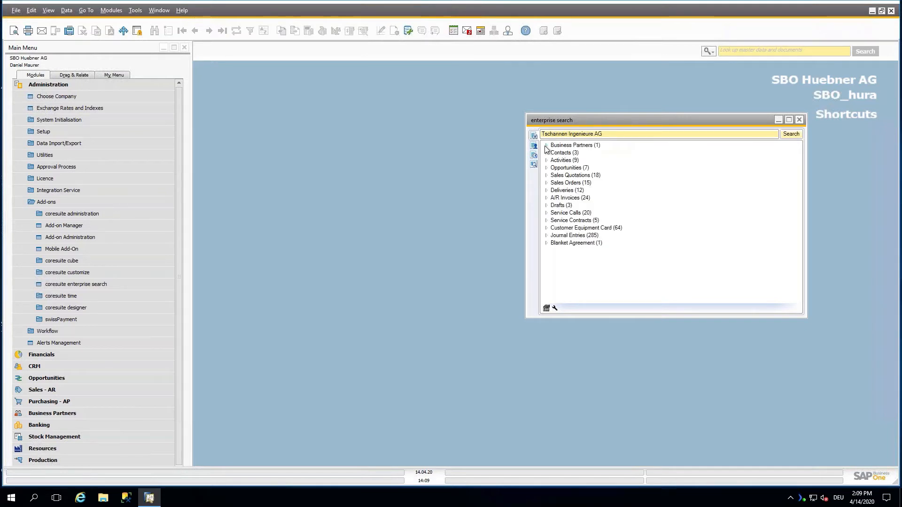
Expand the Business Partners, Contacts and A/R Invoices results, and preview the details of the A/R invoice dated 12.3.2020.
{"action": "double_click", "coordinate": [589, 145]}
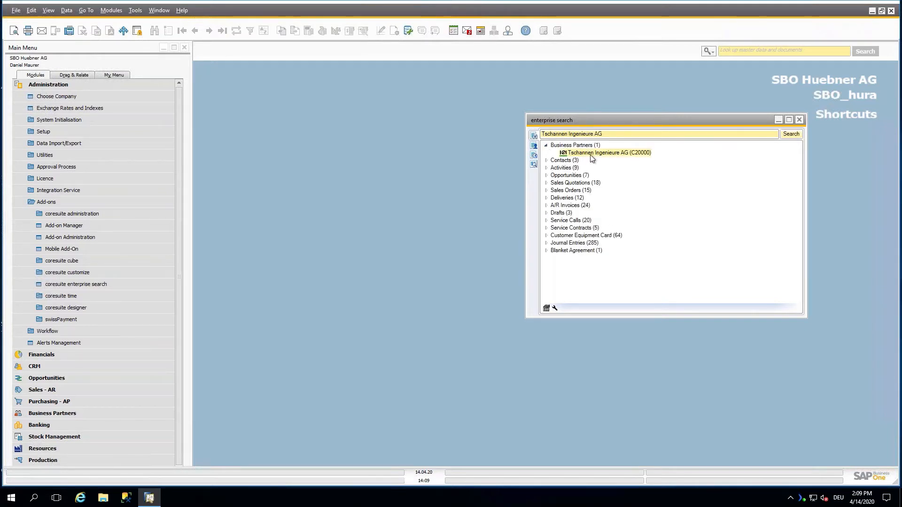
{"action": "left_click", "coordinate": [547, 161]}
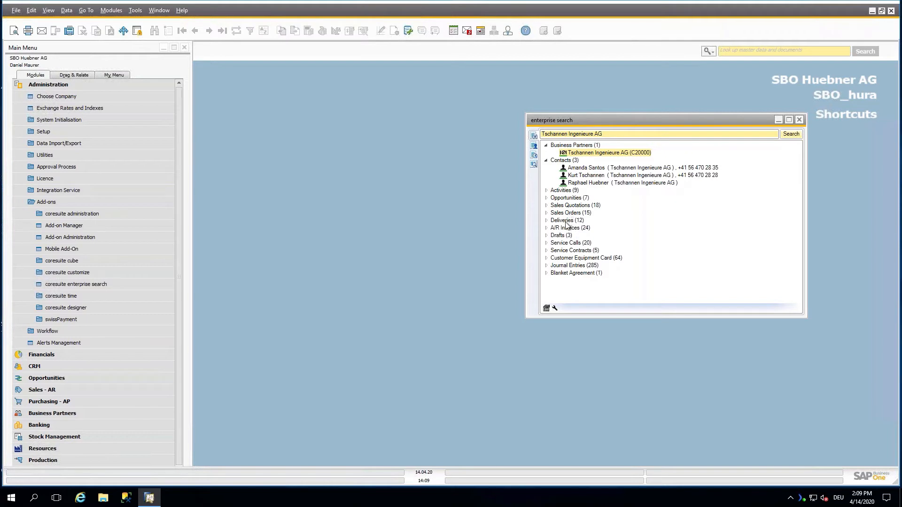
{"action": "left_click", "coordinate": [546, 228]}
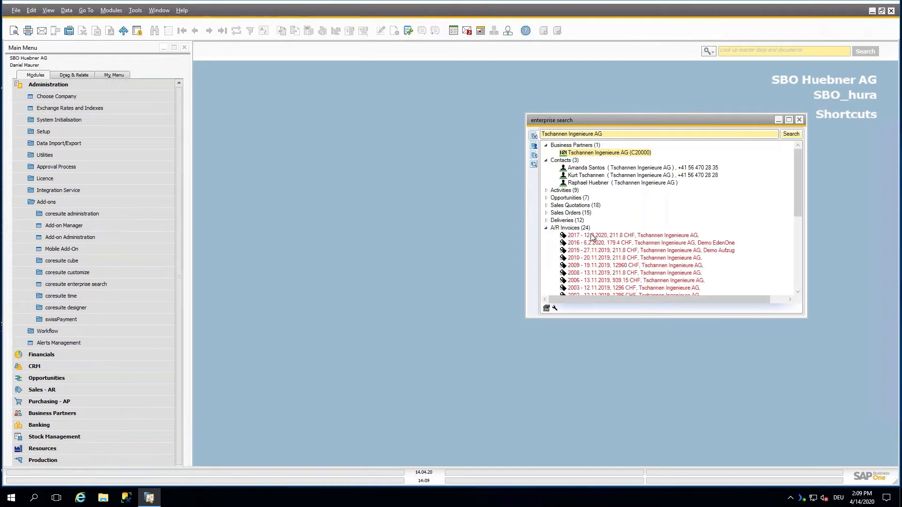
{"action": "left_click_drag", "start_coordinate": [797, 192], "coordinate": [795, 170]}
{"action": "mouse_move", "coordinate": [564, 238]}
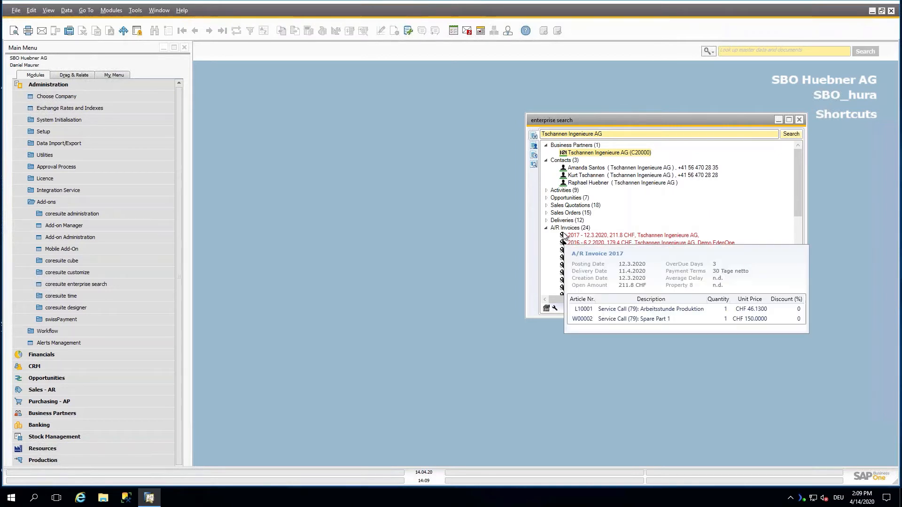
Open the A/R invoice dated 12.3.2020 from the results, close it again and collapse the A/R Invoices group.
{"action": "right_click", "coordinate": [566, 236]}
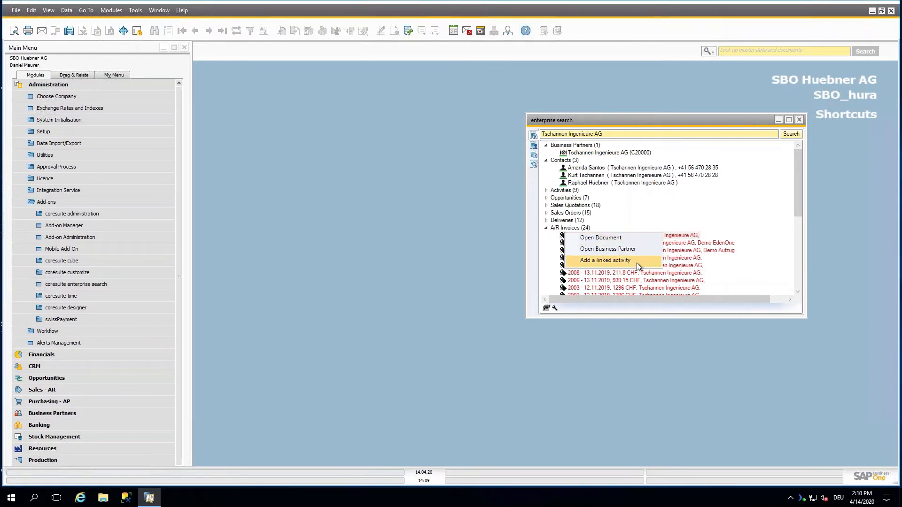
{"action": "left_click", "coordinate": [636, 240]}
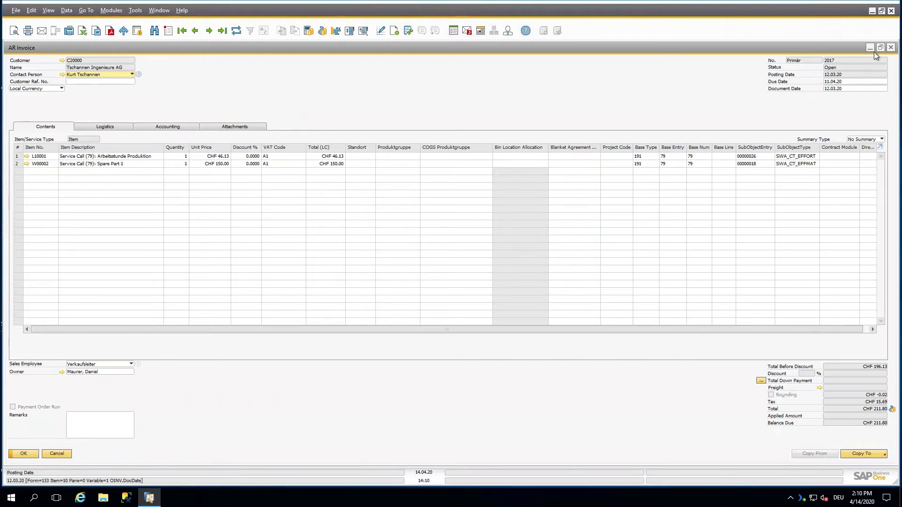
{"action": "left_click", "coordinate": [891, 48]}
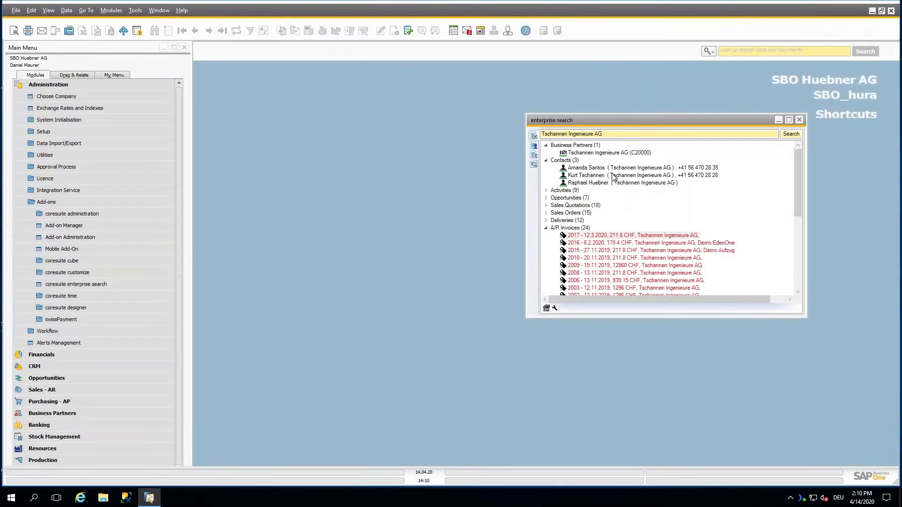
{"action": "left_click", "coordinate": [545, 228]}
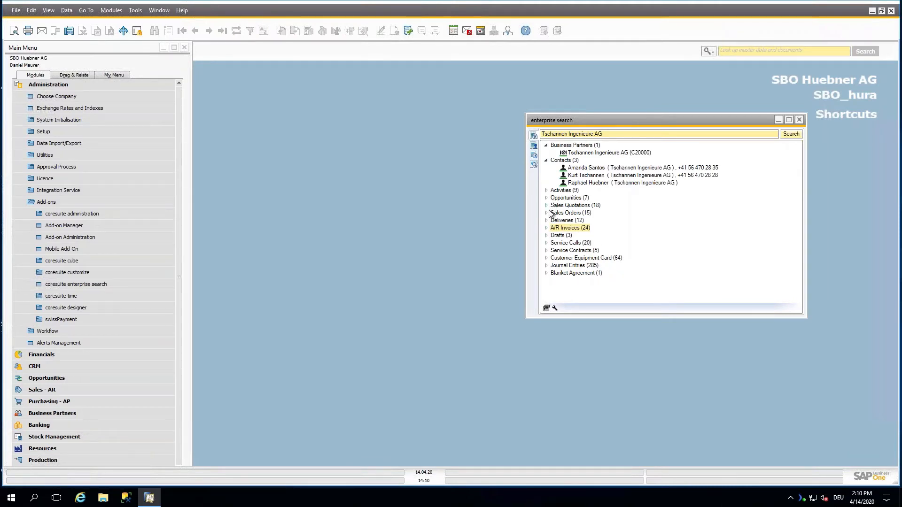
Start a new A/R invoice for Tschannen Ingenieure AG from the search results, and close it without saving.
{"action": "right_click", "coordinate": [615, 155]}
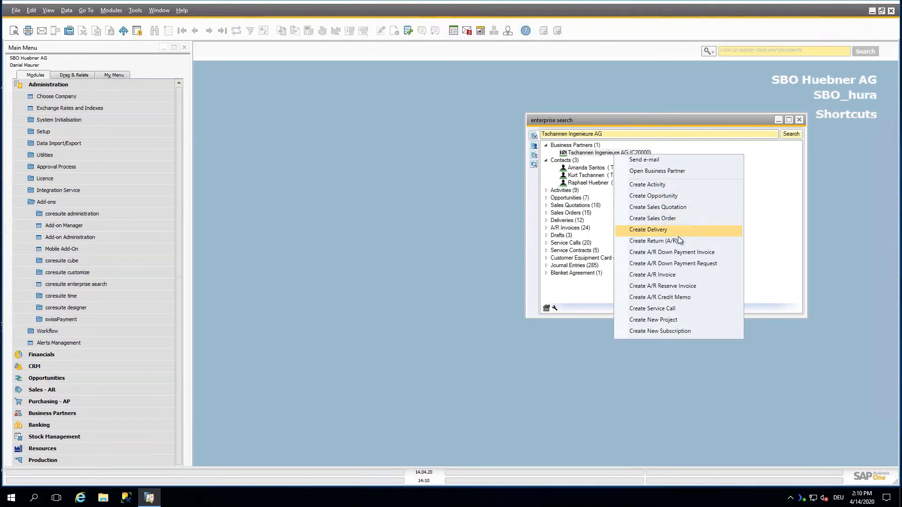
{"action": "left_click", "coordinate": [688, 276]}
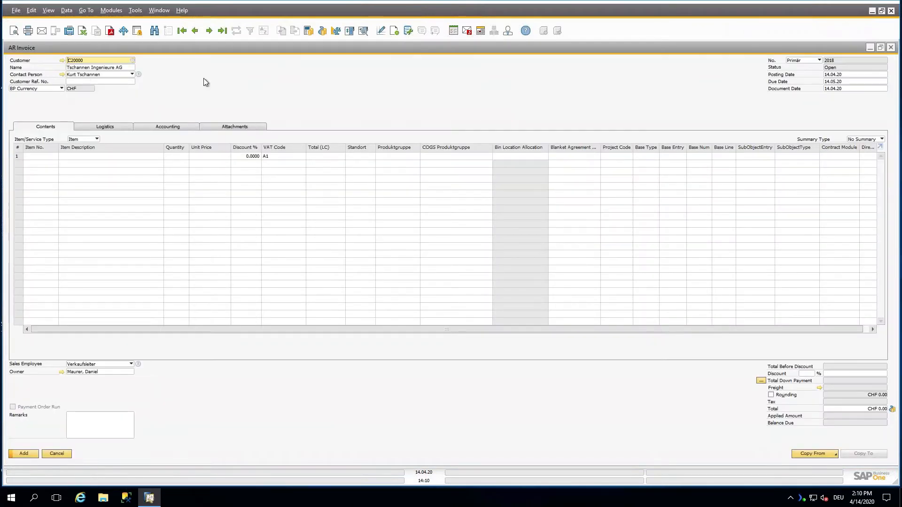
{"action": "left_click", "coordinate": [85, 60]}
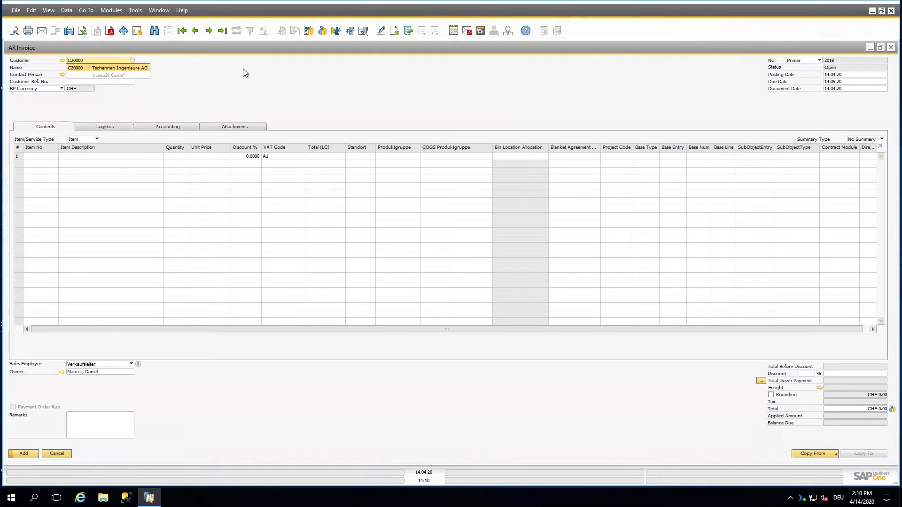
{"action": "left_click", "coordinate": [96, 68]}
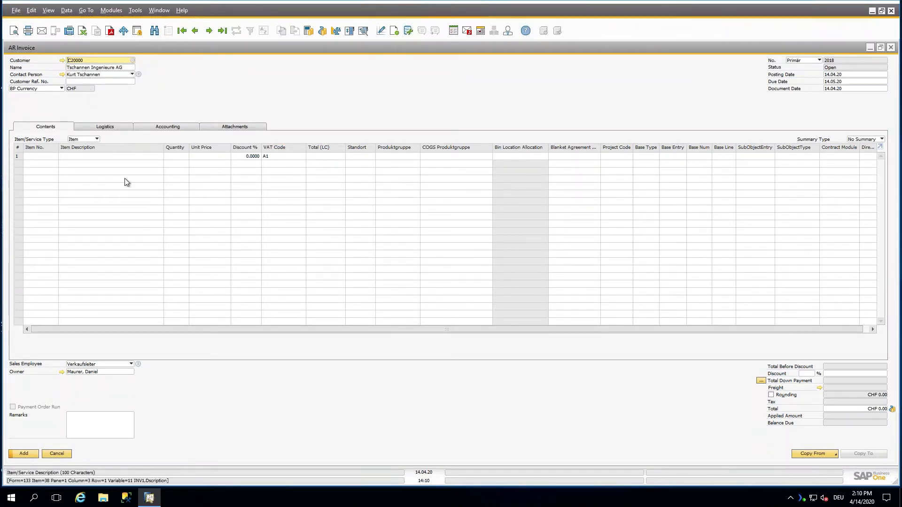
{"action": "left_click", "coordinate": [111, 157]}
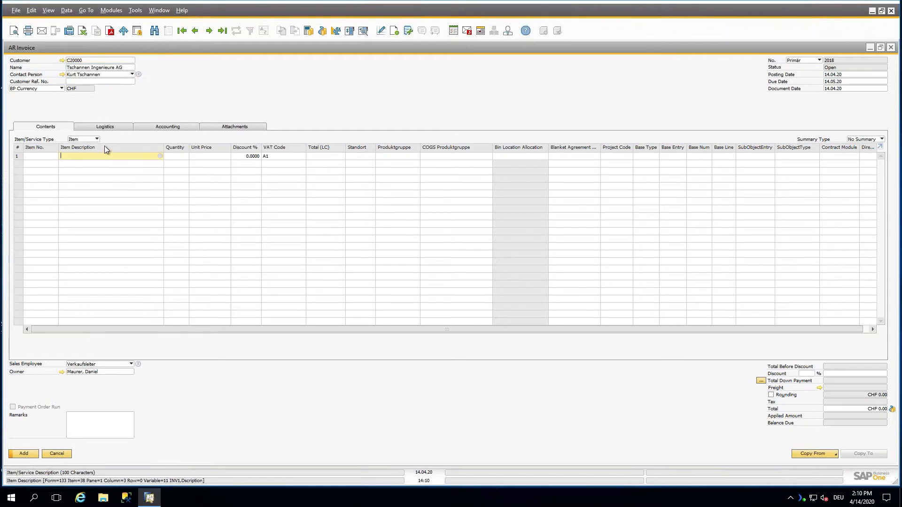
{"action": "left_click", "coordinate": [892, 49]}
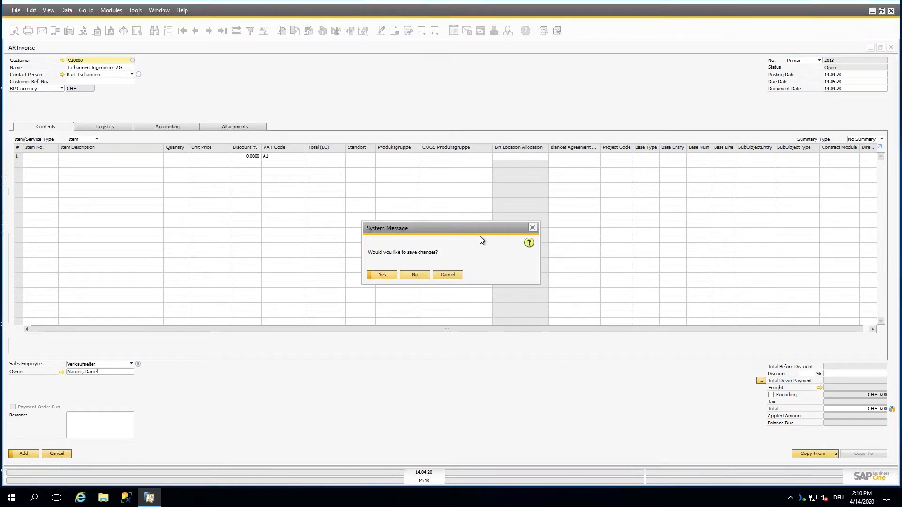
{"action": "left_click", "coordinate": [418, 274]}
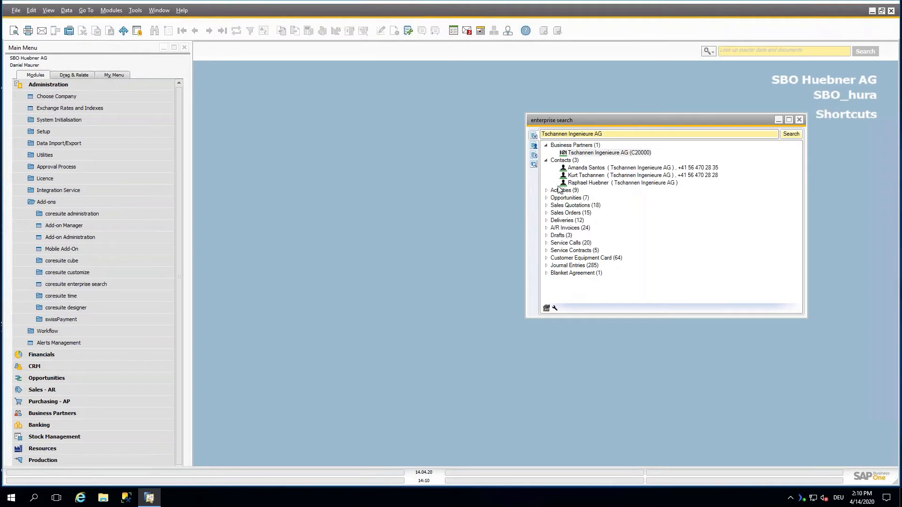
Browse my open objects, the sales quotations modified on 31 March 2020 and the Journal Entry Search form, and return to the search results.
{"action": "left_click", "coordinate": [535, 146]}
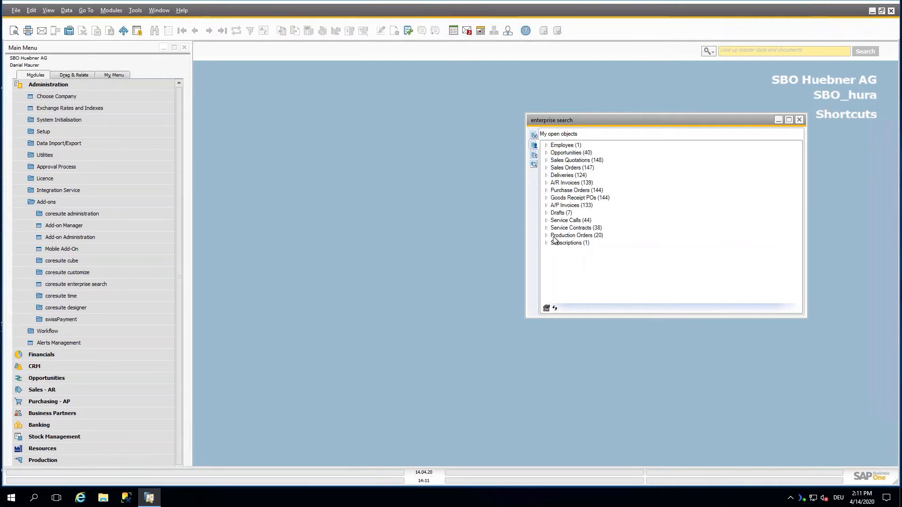
{"action": "left_click", "coordinate": [534, 155]}
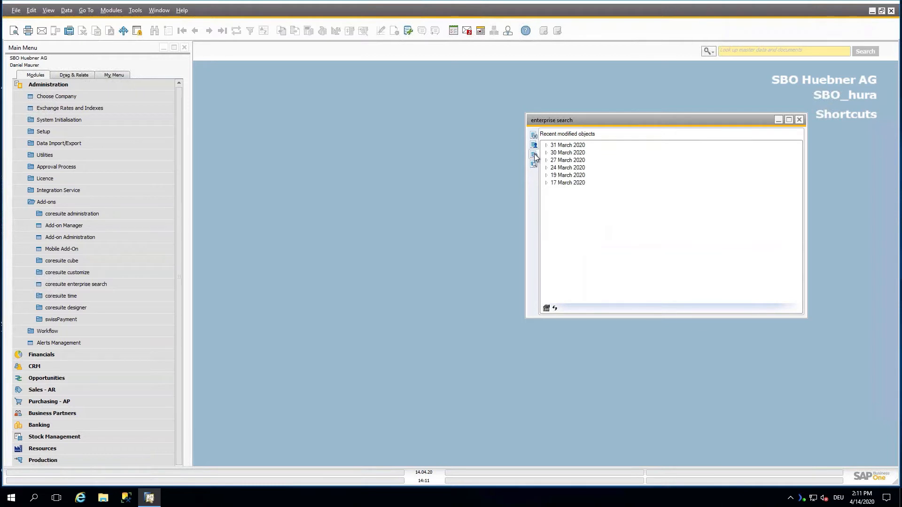
{"action": "left_click", "coordinate": [546, 146]}
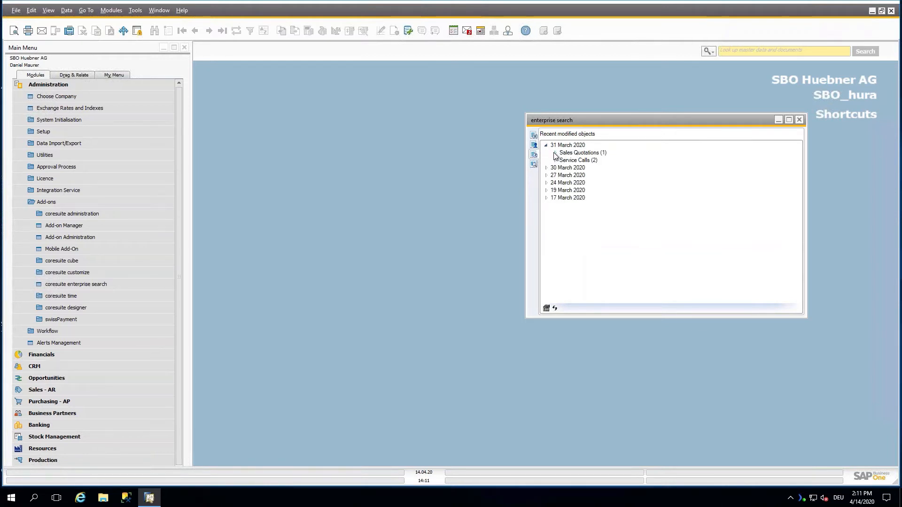
{"action": "left_click", "coordinate": [555, 153]}
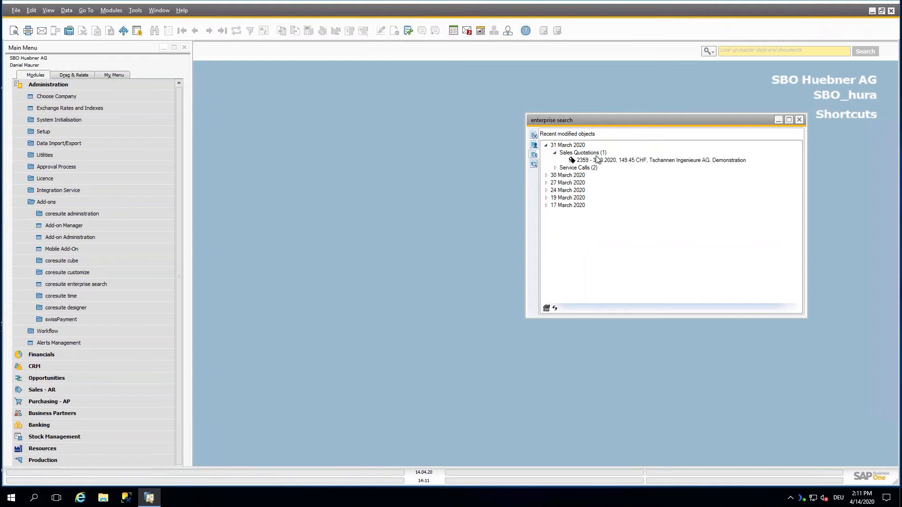
{"action": "left_click", "coordinate": [555, 153]}
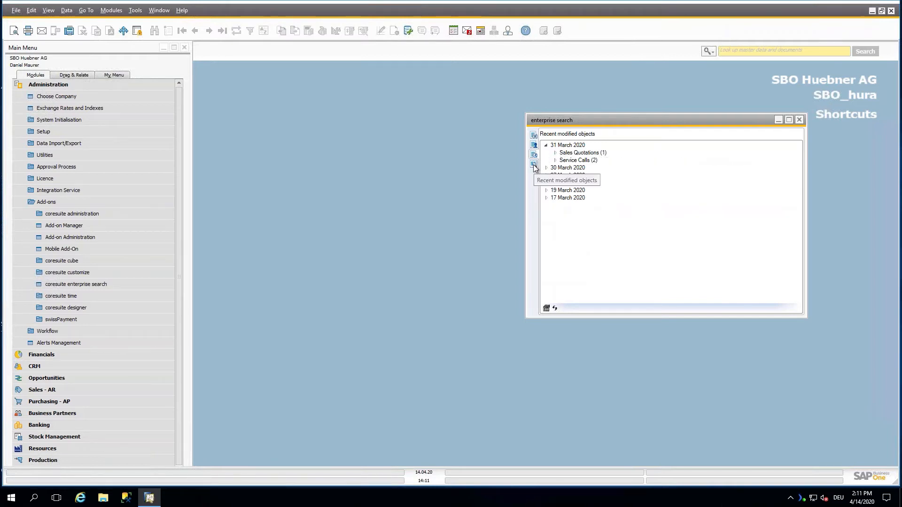
{"action": "left_click", "coordinate": [533, 155]}
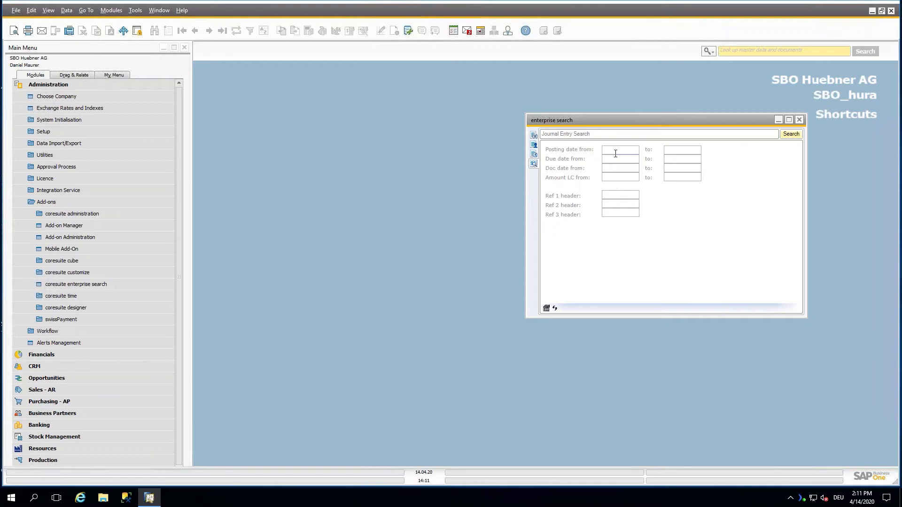
{"action": "left_click", "coordinate": [535, 136]}
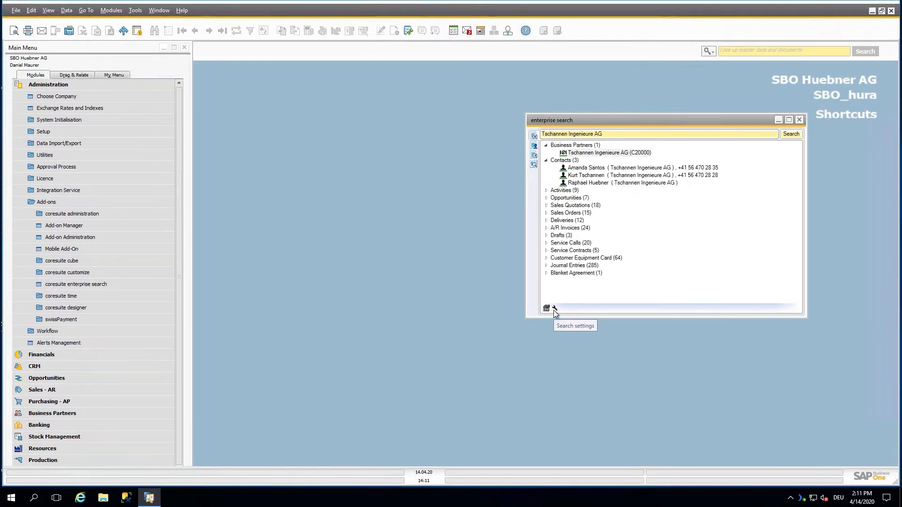
Review the search settings, including the searchable Employee fields with their UDFs and the included categories, and leave them as set.
{"action": "left_click", "coordinate": [554, 310]}
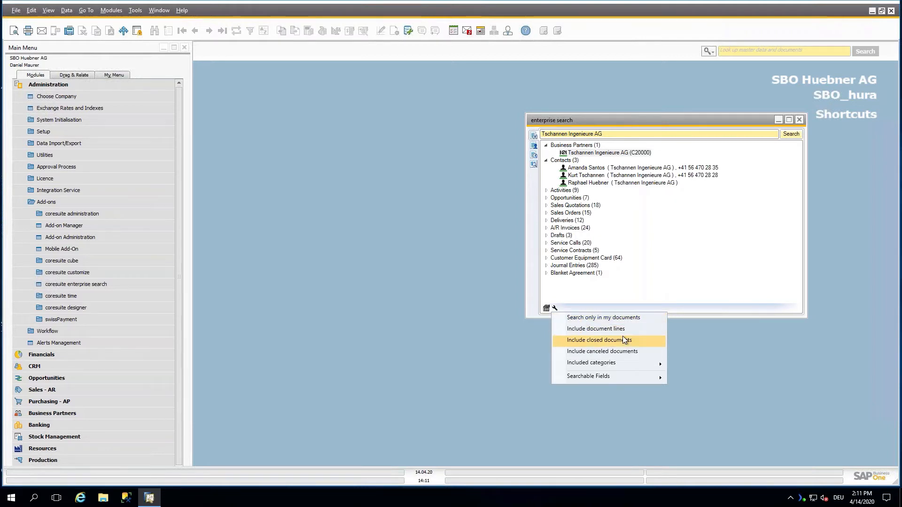
{"action": "mouse_move", "coordinate": [619, 381]}
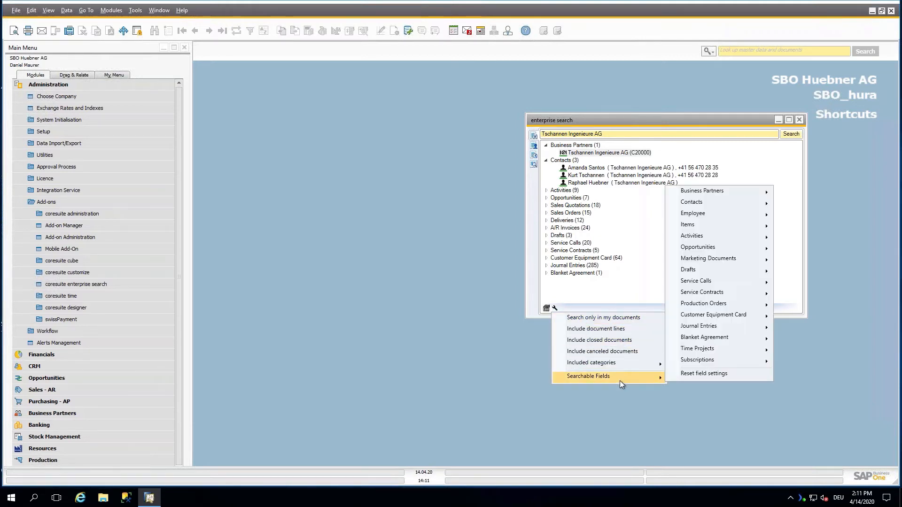
{"action": "mouse_move", "coordinate": [704, 361]}
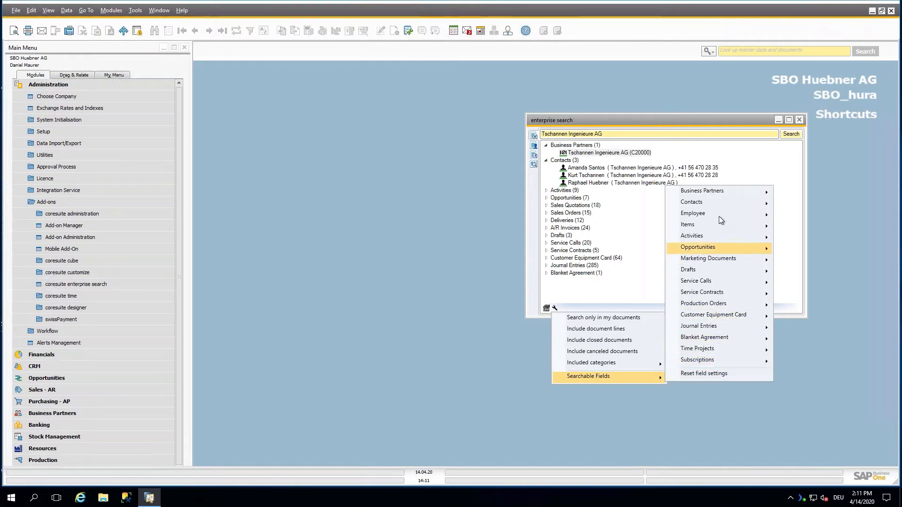
{"action": "mouse_move", "coordinate": [721, 228]}
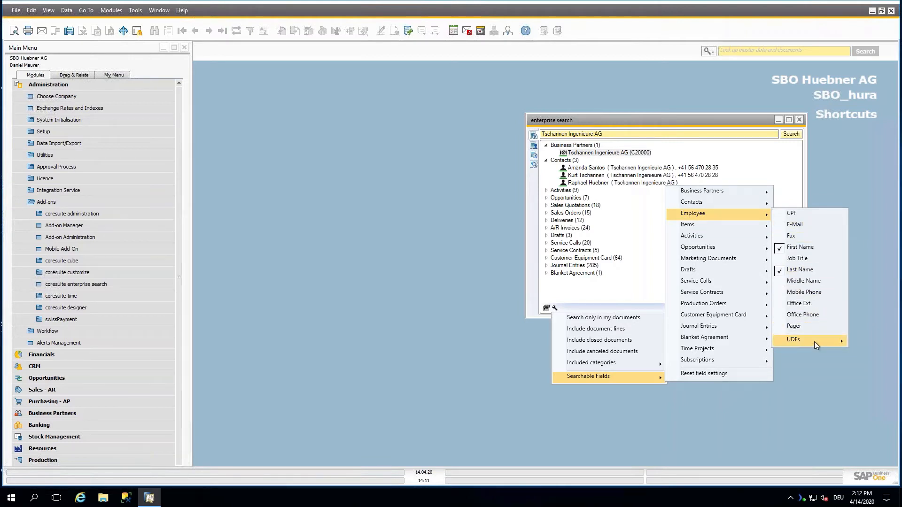
{"action": "mouse_move", "coordinate": [814, 343]}
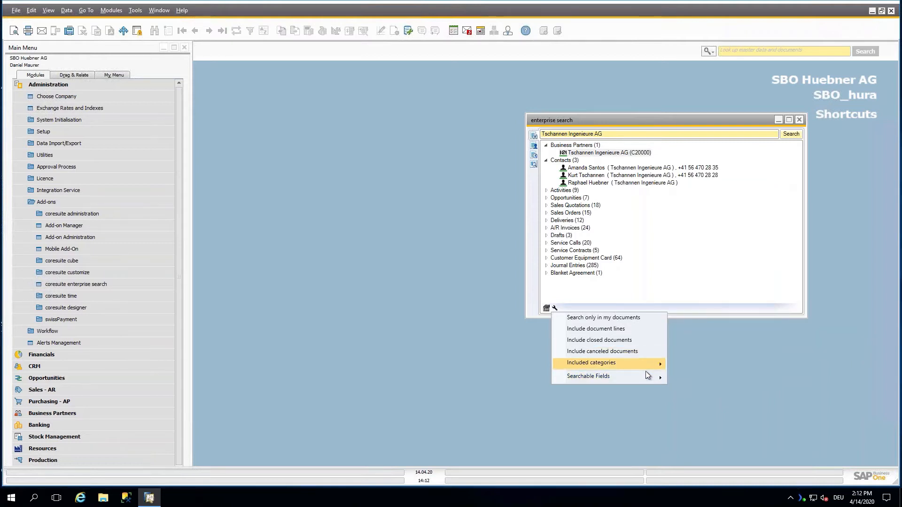
{"action": "mouse_move", "coordinate": [648, 364]}
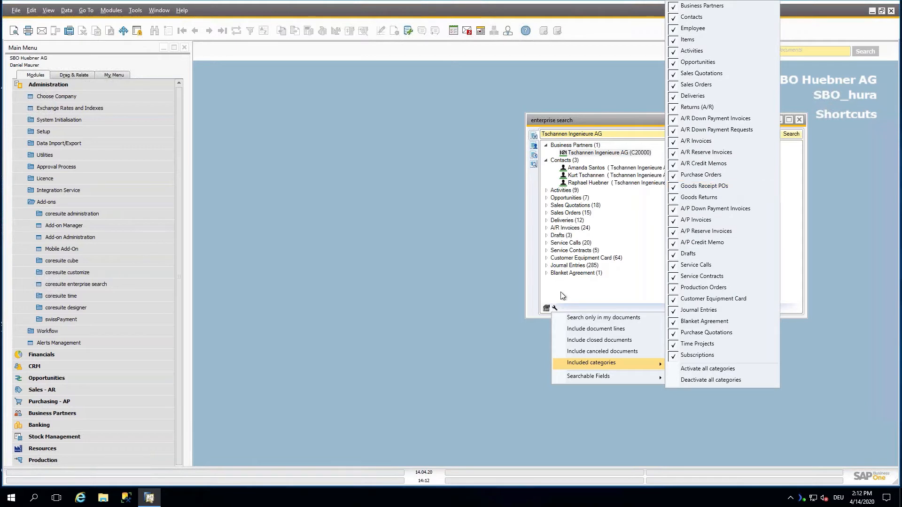
{"action": "left_click", "coordinate": [645, 281]}
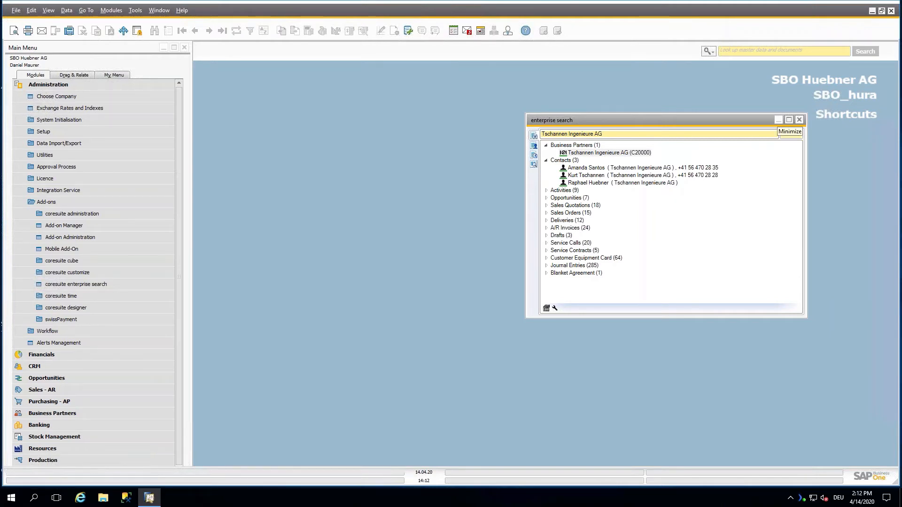
Switch to the PowerPoint presentation and start the slide show from slide 11, which highlights Coresuite Designer.
{"action": "left_click", "coordinate": [545, 3]}
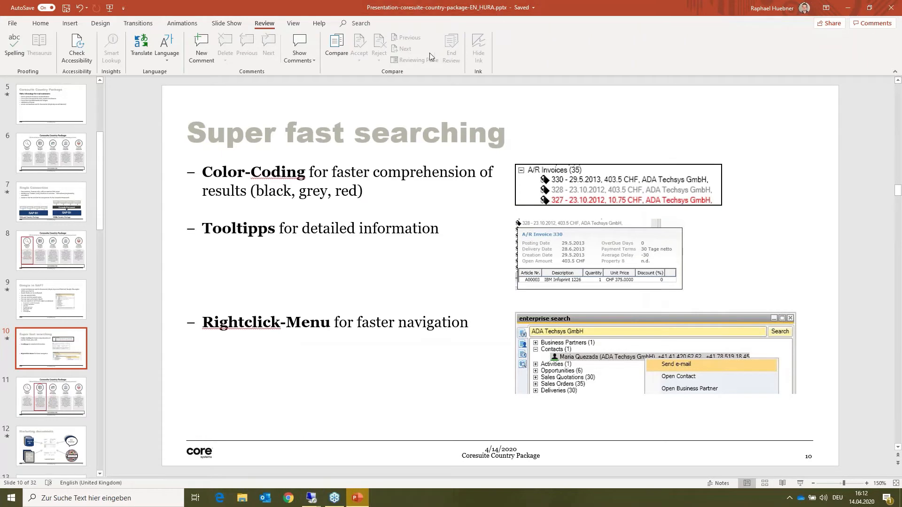
{"action": "scroll", "coordinate": [111, 267], "scroll_direction": "down", "scroll_amount": 2}
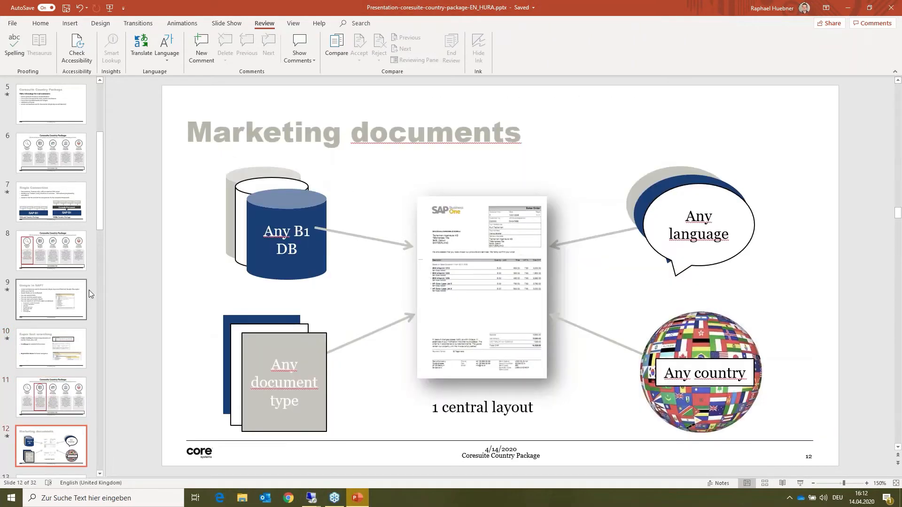
{"action": "scroll", "coordinate": [71, 325], "scroll_direction": "up", "scroll_amount": 1}
{"action": "left_click", "coordinate": [50, 415]}
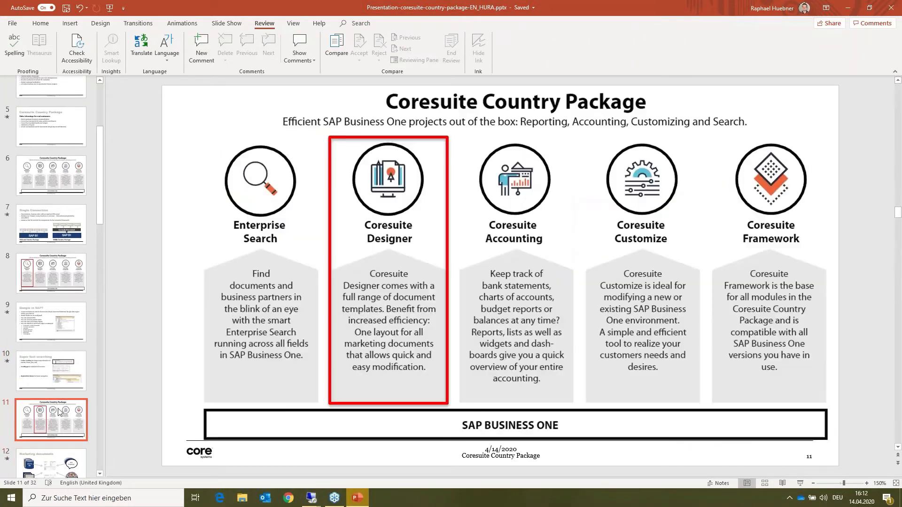
{"action": "left_click", "coordinate": [801, 485]}
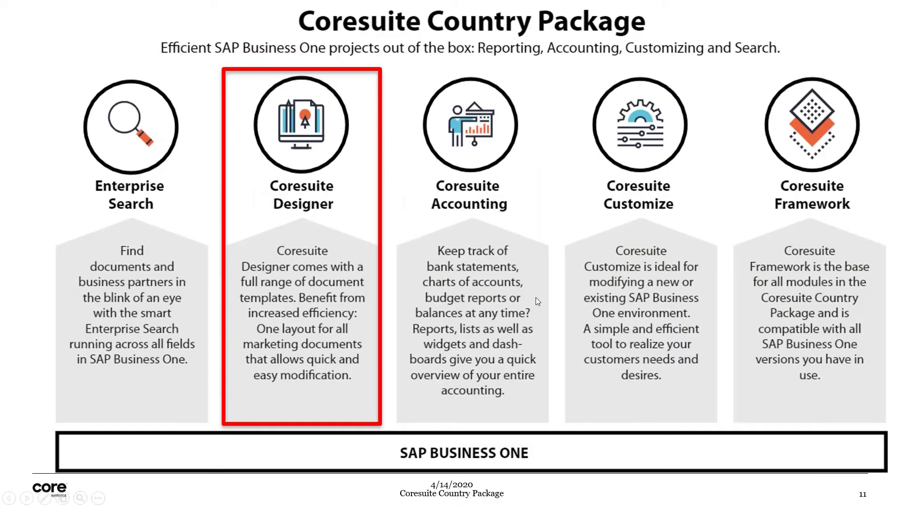
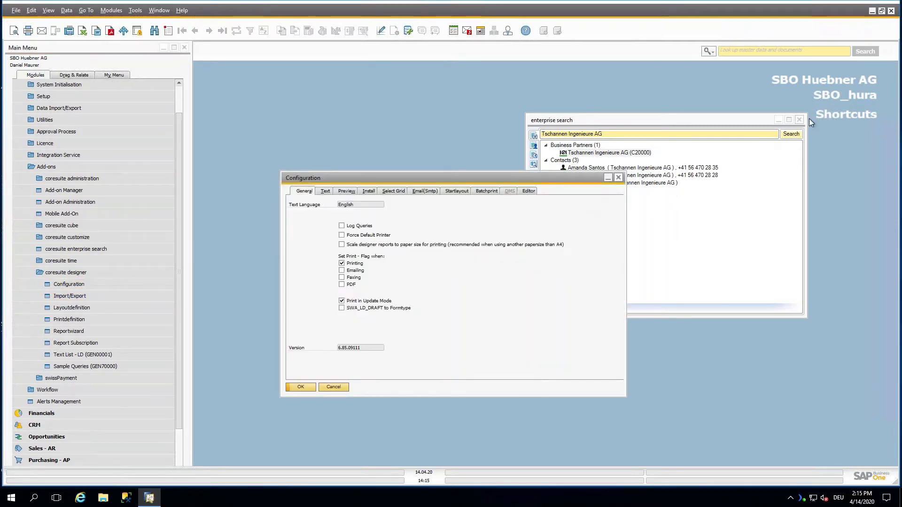
Close the enterprise search window, review the General and Text settings of the coresuite designer configuration, and close it.
{"action": "left_click", "coordinate": [798, 121]}
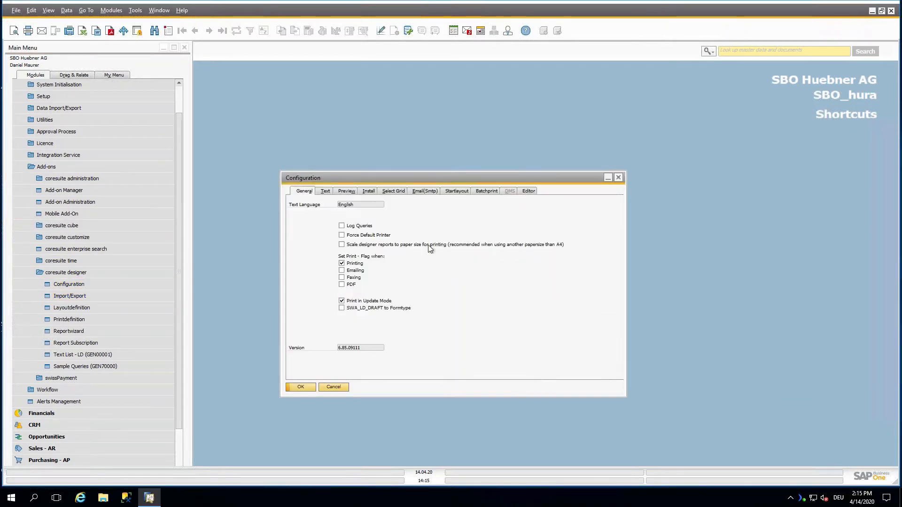
{"action": "left_click", "coordinate": [325, 191]}
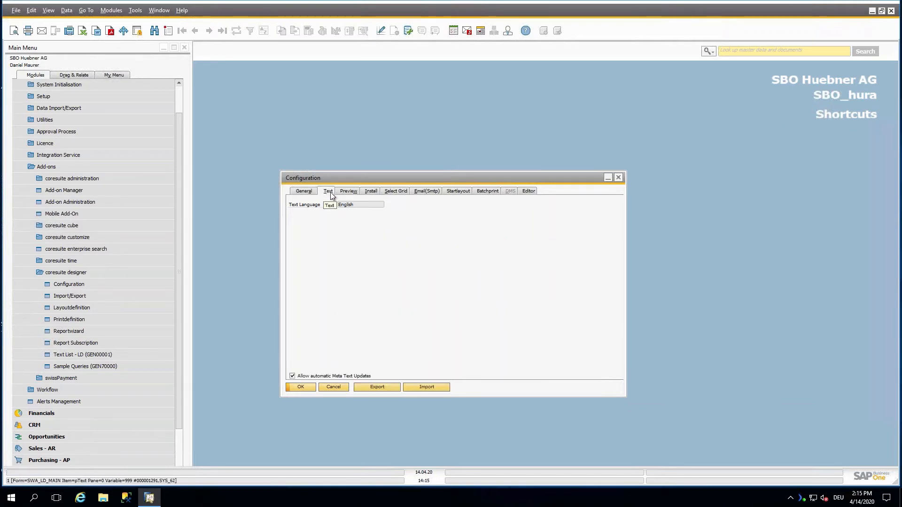
{"action": "left_click", "coordinate": [305, 192]}
{"action": "left_click", "coordinate": [325, 191]}
{"action": "left_click", "coordinate": [311, 192]}
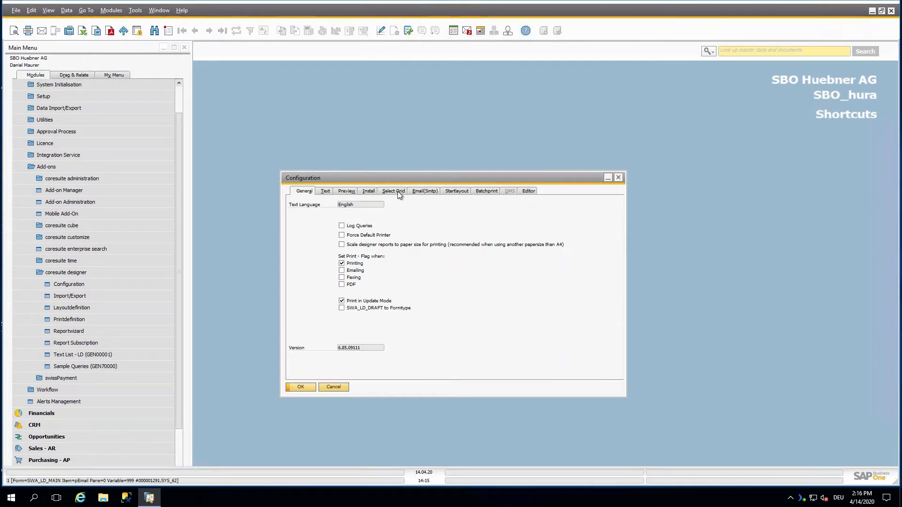
{"action": "left_click", "coordinate": [620, 179]}
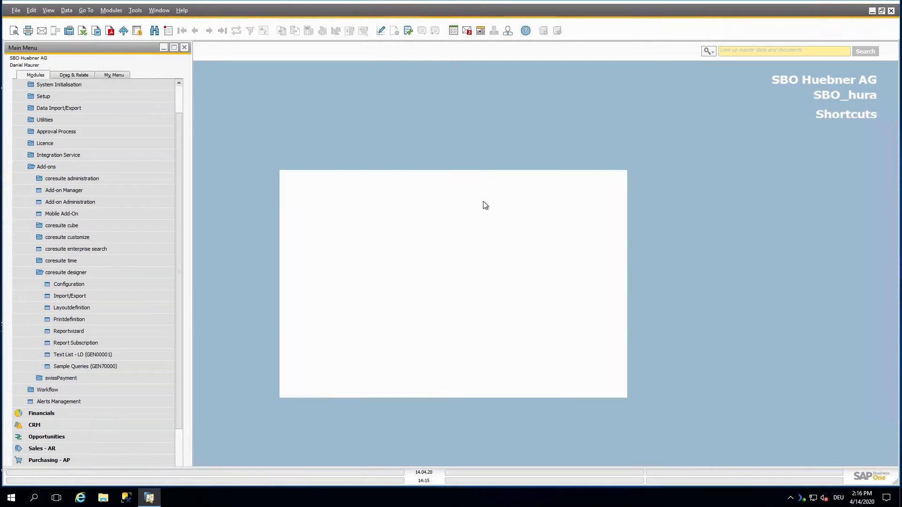
Open the last layout definition, KPI_SalesOrders, in the designer with its parameters left at their defaults.
{"action": "left_click", "coordinate": [119, 296]}
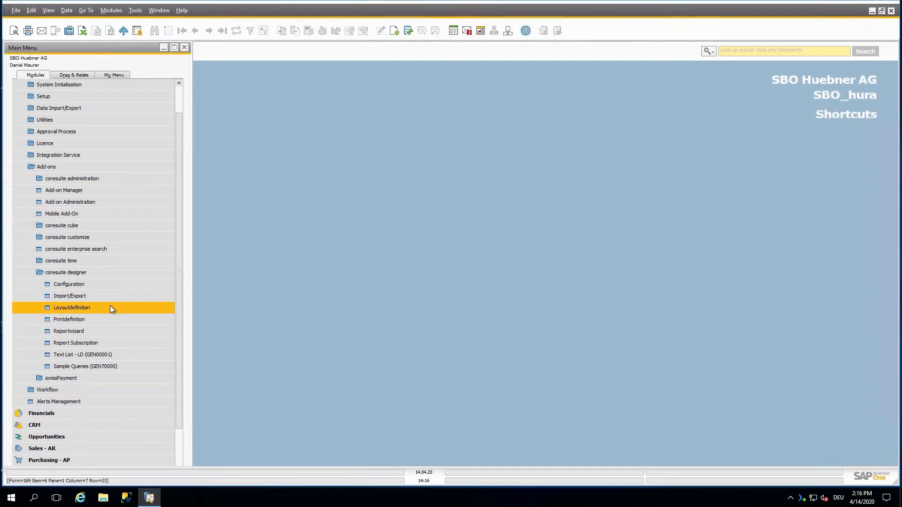
{"action": "left_click", "coordinate": [111, 307]}
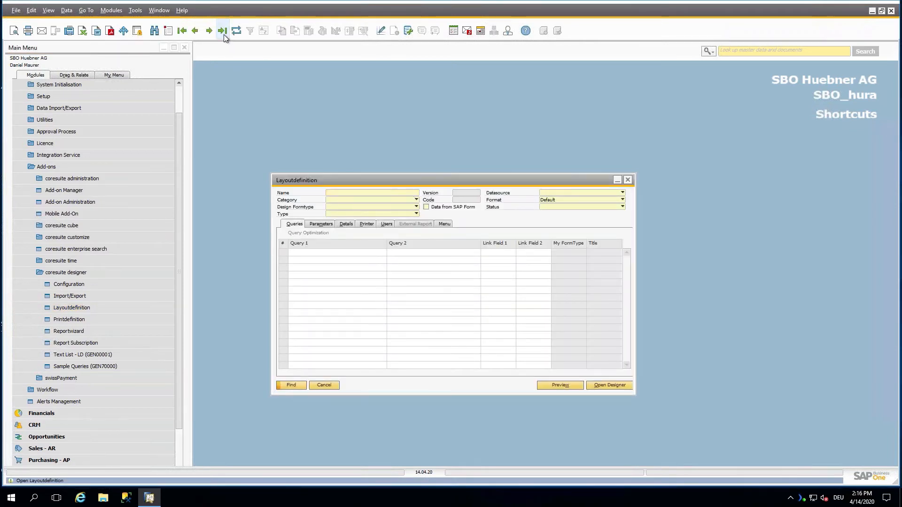
{"action": "left_click", "coordinate": [224, 33]}
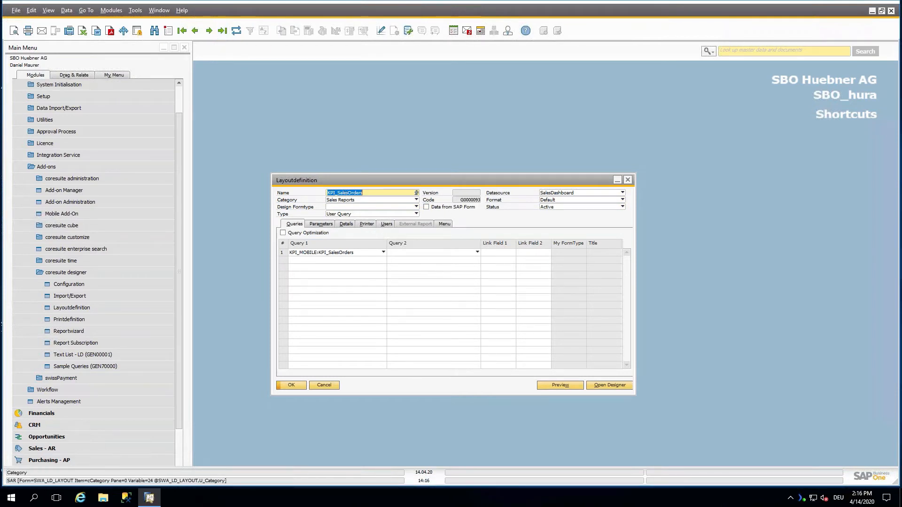
{"action": "left_click", "coordinate": [598, 387]}
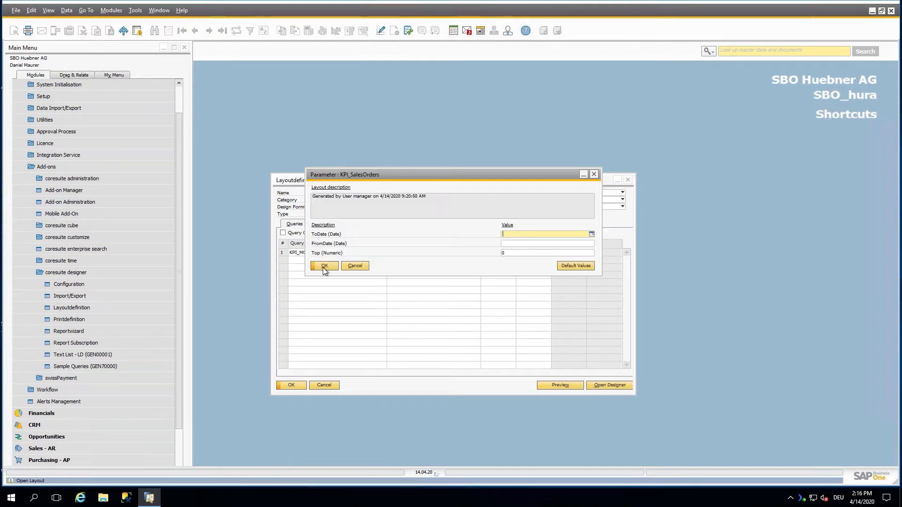
{"action": "left_click", "coordinate": [324, 267]}
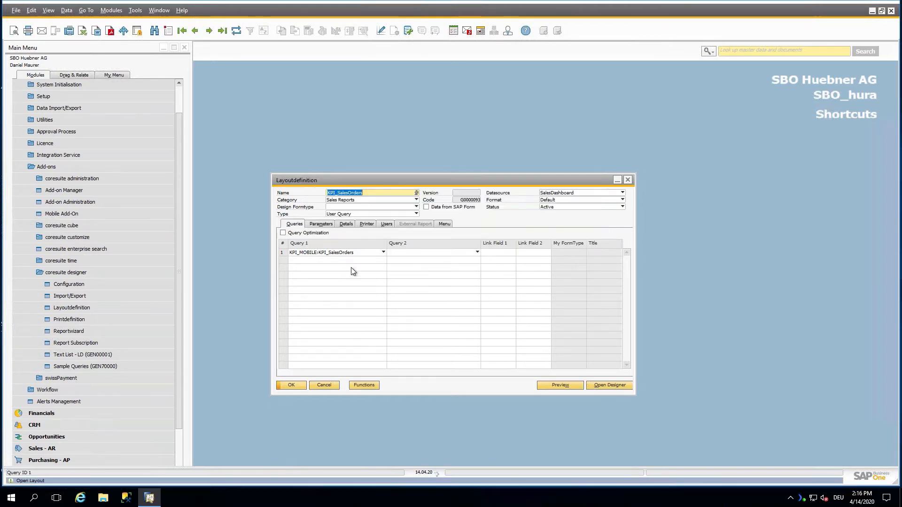
{"action": "left_click", "coordinate": [612, 388]}
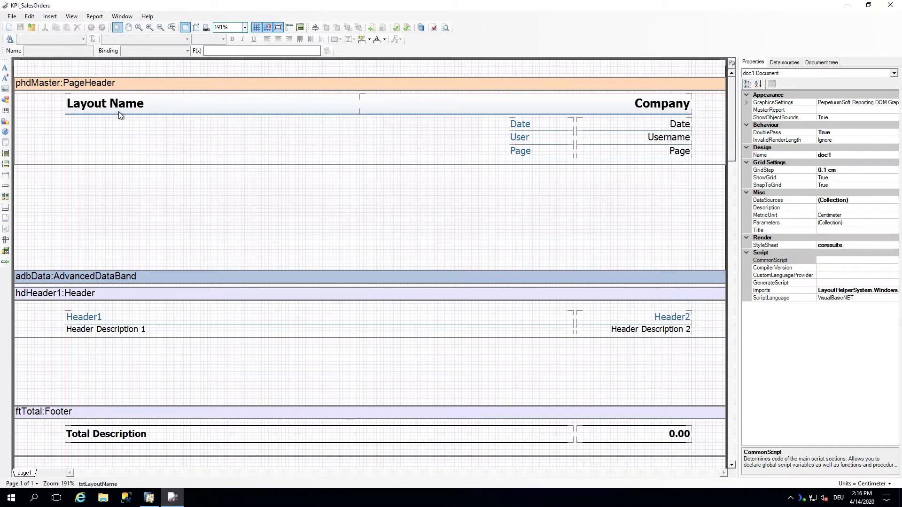
Change the text of the Layout Name box in the page header to "Sales".
{"action": "left_click", "coordinate": [131, 107]}
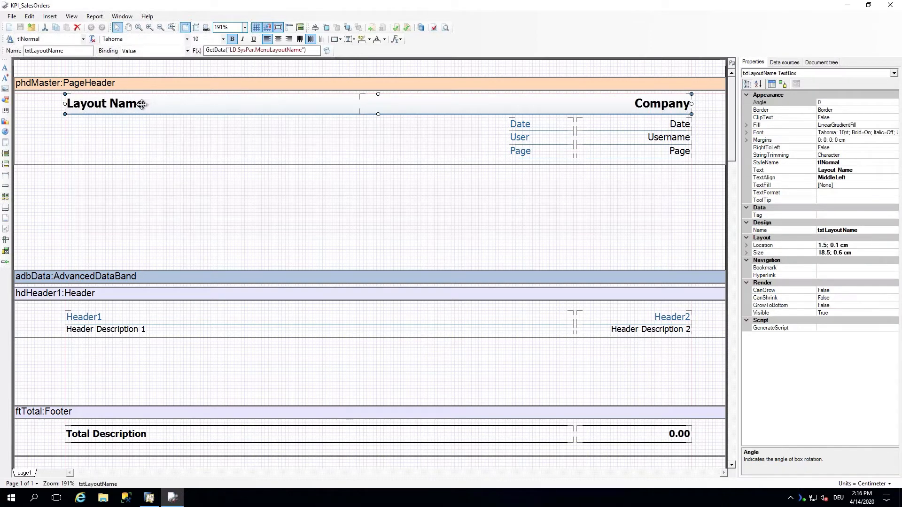
{"action": "double_click", "coordinate": [129, 107]}
{"action": "left_click_drag", "start_coordinate": [464, 185], "coordinate": [335, 184]}
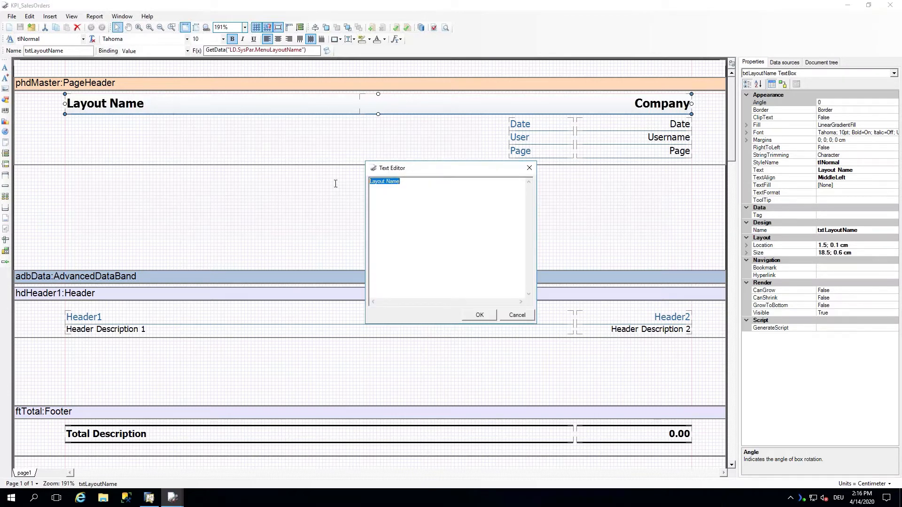
{"action": "left_click", "coordinate": [530, 168]}
{"action": "left_click", "coordinate": [864, 171]}
{"action": "left_click_drag", "start_coordinate": [867, 172], "coordinate": [819, 171]}
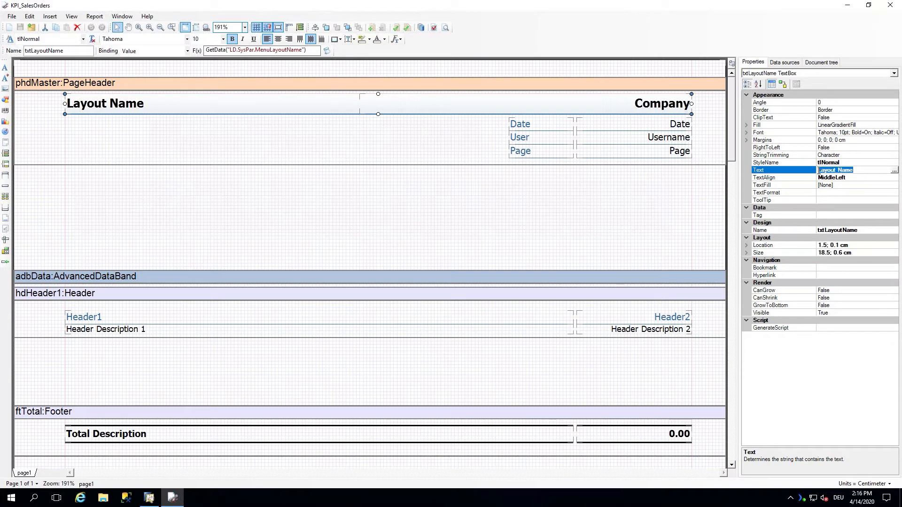
{"action": "type", "text": "Sales"}
{"action": "left_click", "coordinate": [249, 153]}
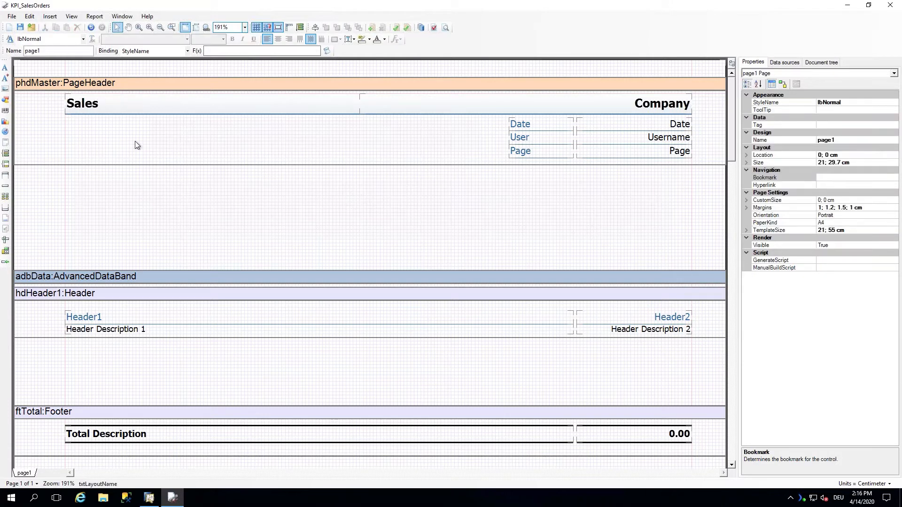
Examine the insertable elements and the layout's bands down to the page footer, and close the designer without saving.
{"action": "left_click", "coordinate": [49, 17]}
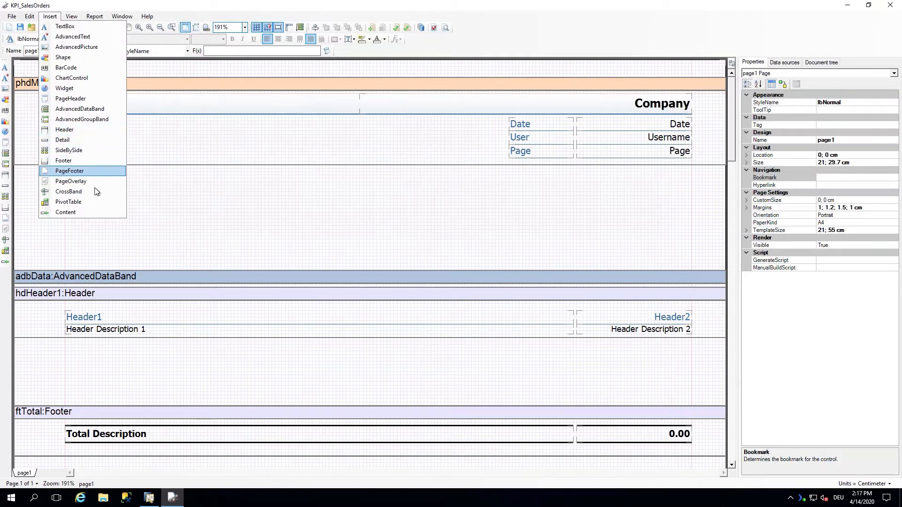
{"action": "left_click", "coordinate": [259, 229]}
{"action": "scroll", "coordinate": [672, 221], "scroll_direction": "down", "scroll_amount": 2}
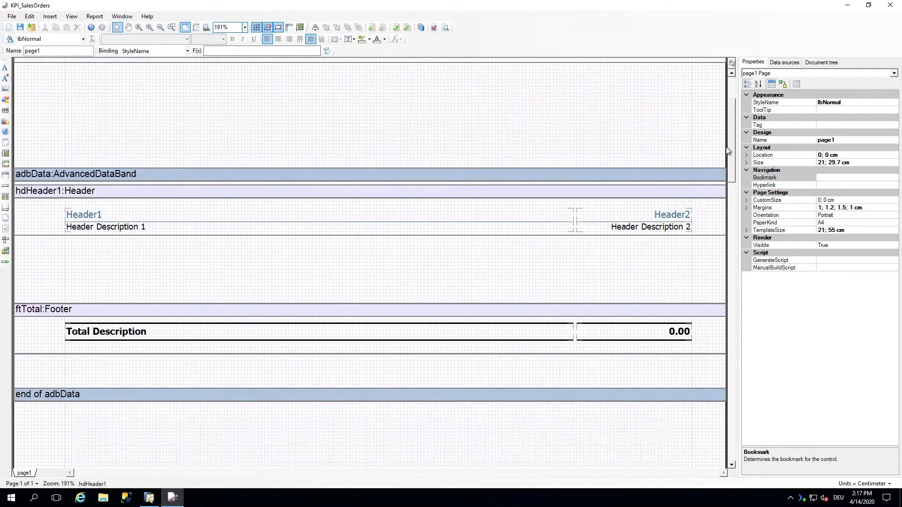
{"action": "scroll", "coordinate": [728, 150], "scroll_direction": "down", "scroll_amount": 2}
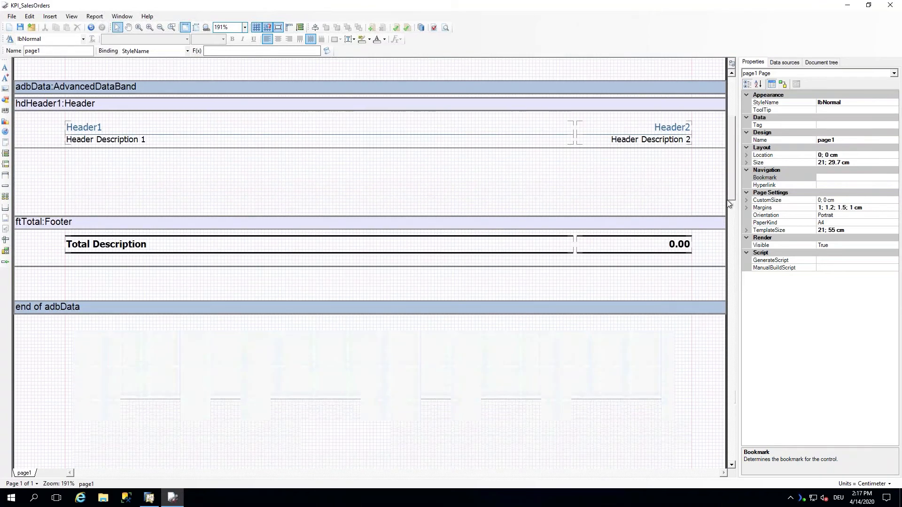
{"action": "scroll", "coordinate": [590, 297], "scroll_direction": "down", "scroll_amount": 5}
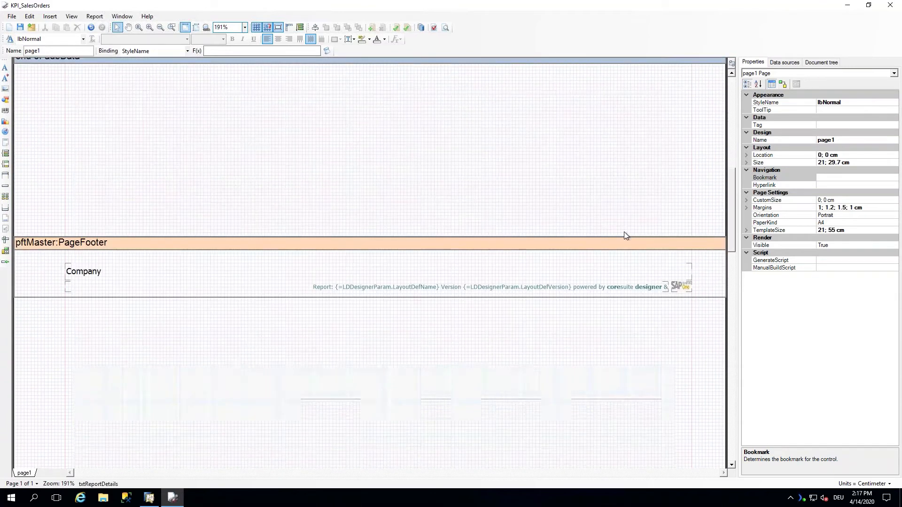
{"action": "scroll", "coordinate": [624, 232], "scroll_direction": "down", "scroll_amount": 3}
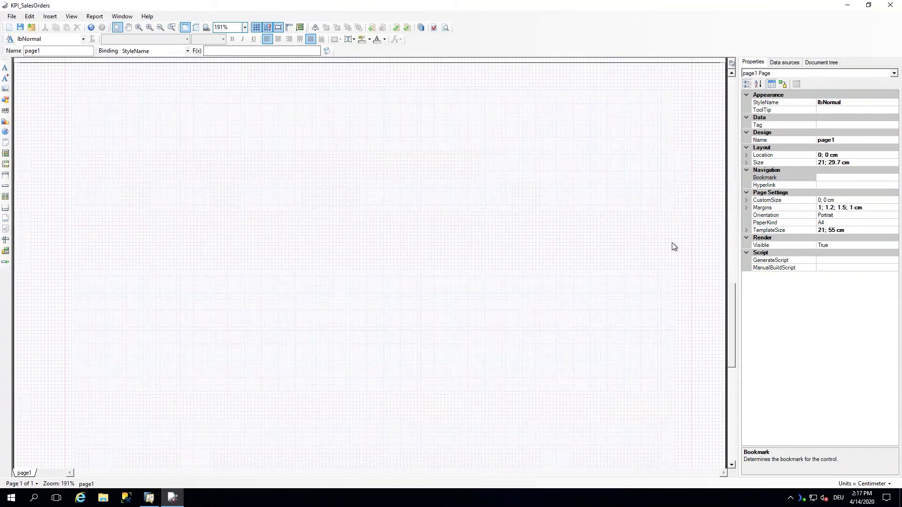
{"action": "scroll", "coordinate": [696, 245], "scroll_direction": "up", "scroll_amount": 2}
{"action": "left_click_drag", "start_coordinate": [734, 269], "coordinate": [734, 81]}
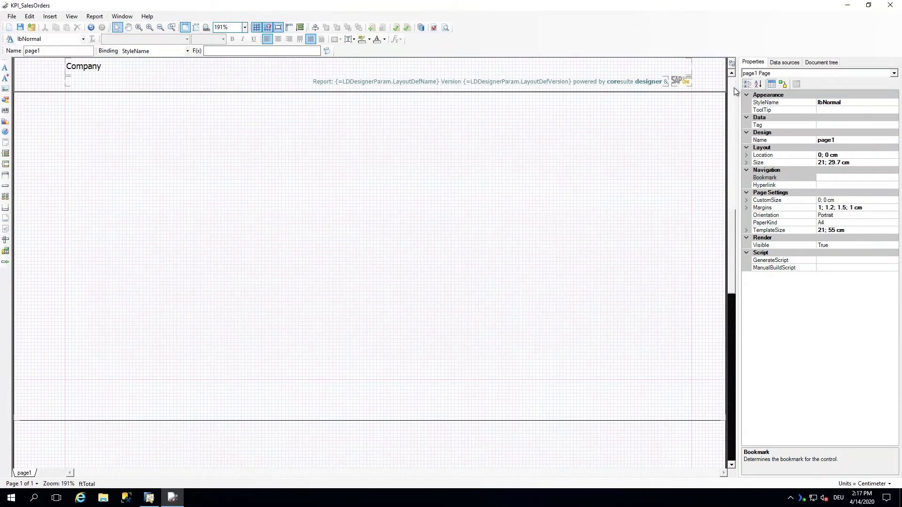
{"action": "left_click", "coordinate": [734, 199]}
{"action": "left_click_drag", "start_coordinate": [732, 184], "coordinate": [731, 94]}
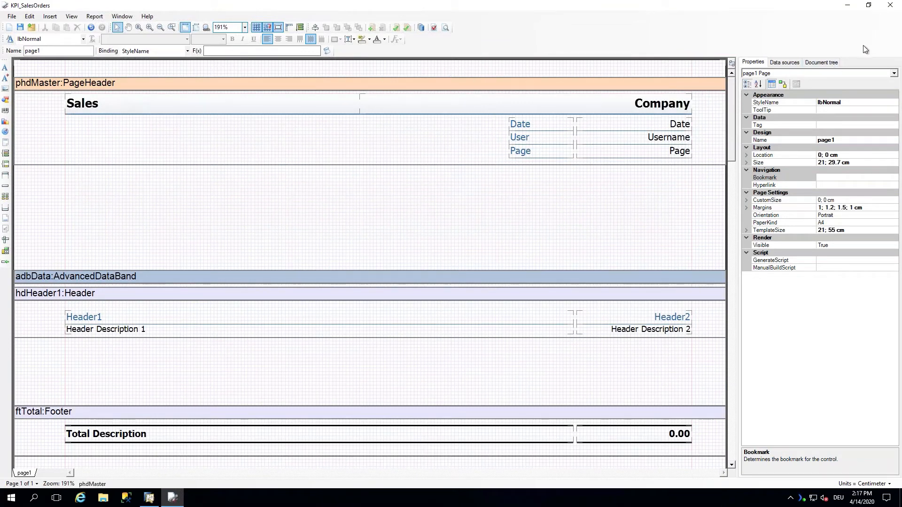
{"action": "left_click", "coordinate": [890, 5]}
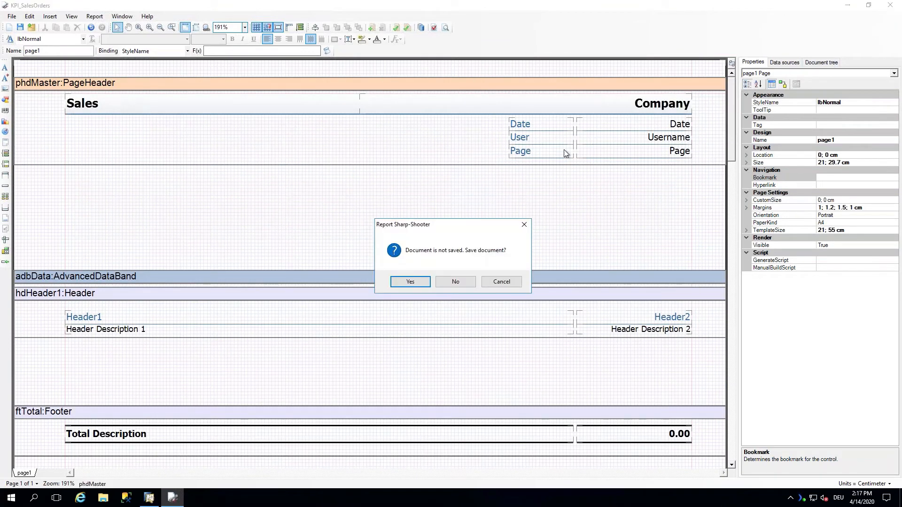
{"action": "left_click", "coordinate": [453, 283]}
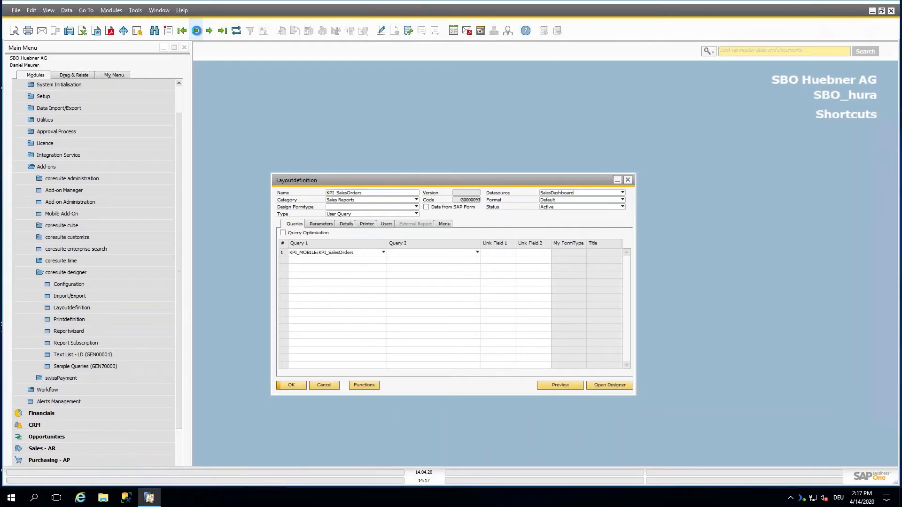
Search for the layout definitions in the Sales Reports category.
{"action": "left_click", "coordinate": [196, 31]}
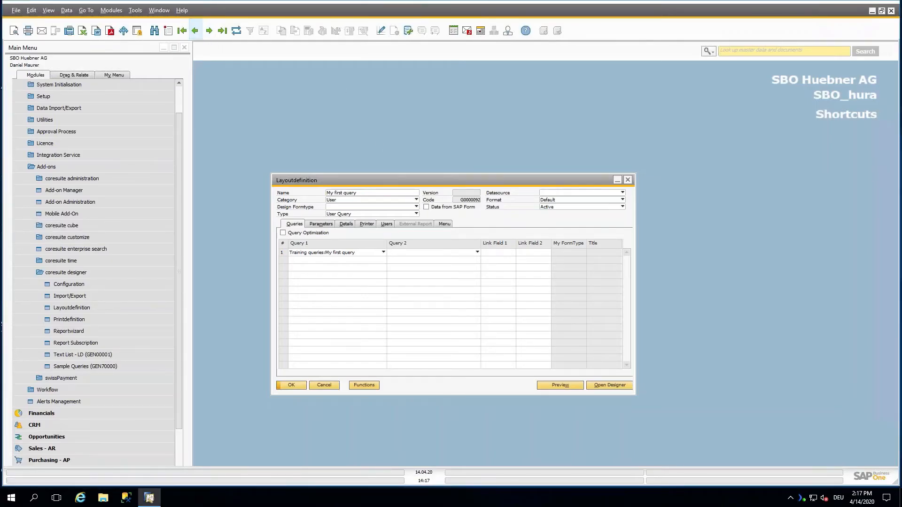
{"action": "left_click", "coordinate": [155, 31]}
{"action": "left_click", "coordinate": [374, 199]}
{"action": "key", "text": "s"}
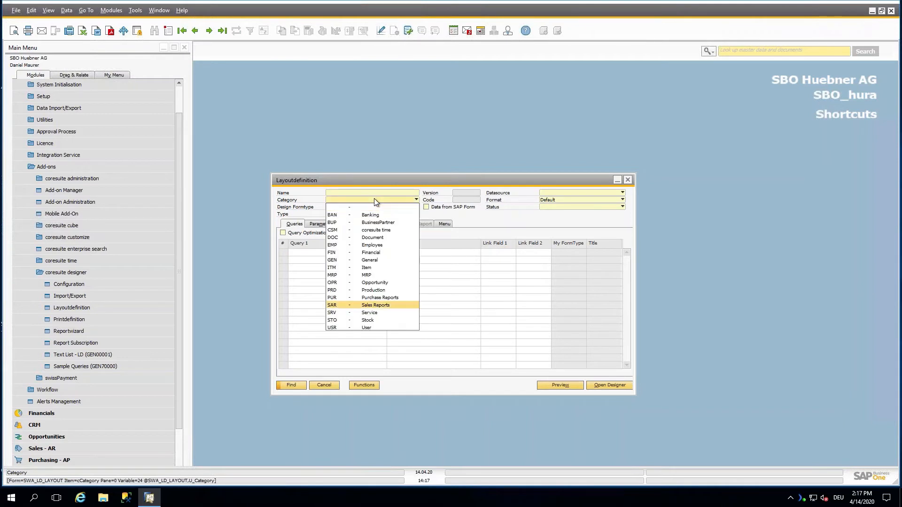
{"action": "key", "text": "a"}
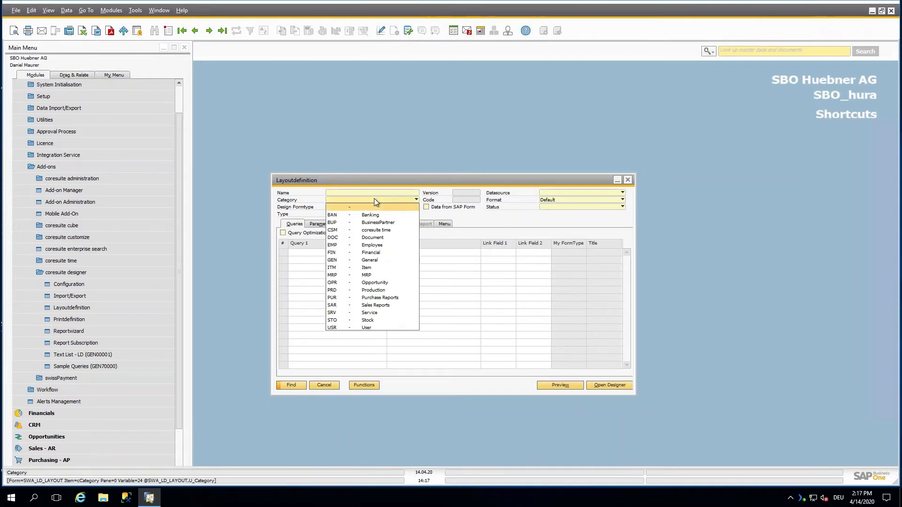
{"action": "left_click", "coordinate": [379, 308]}
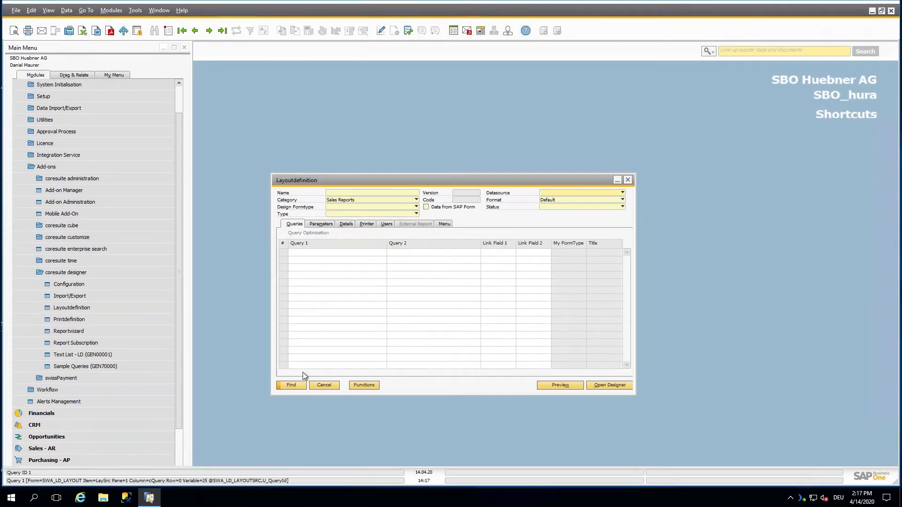
{"action": "left_click", "coordinate": [292, 385]}
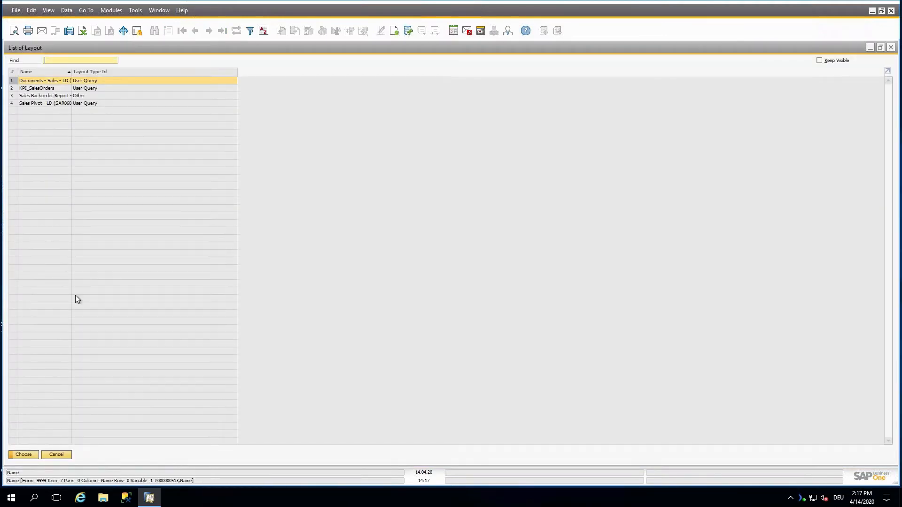
Open the Documents - Sales - LD (SAR06000) layout in the designer with its parameters left at their defaults.
{"action": "left_click", "coordinate": [24, 454]}
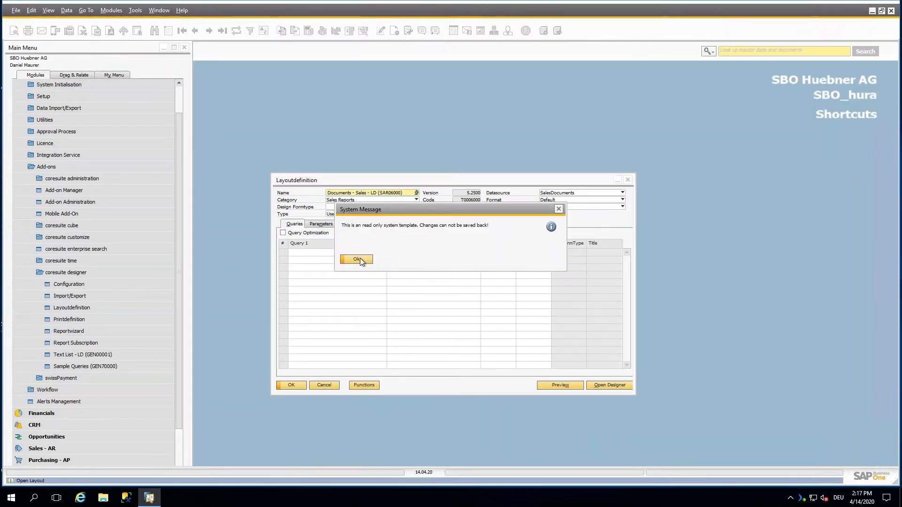
{"action": "left_click", "coordinate": [359, 259]}
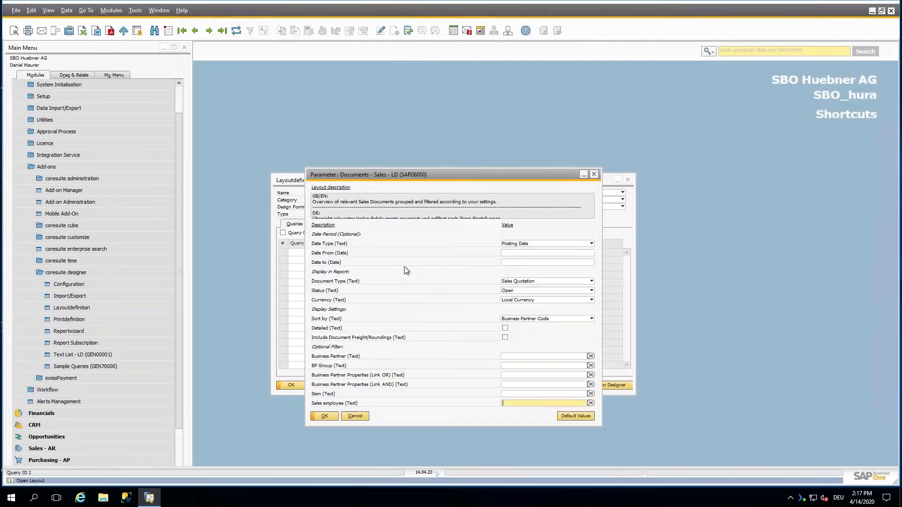
{"action": "left_click", "coordinate": [322, 419]}
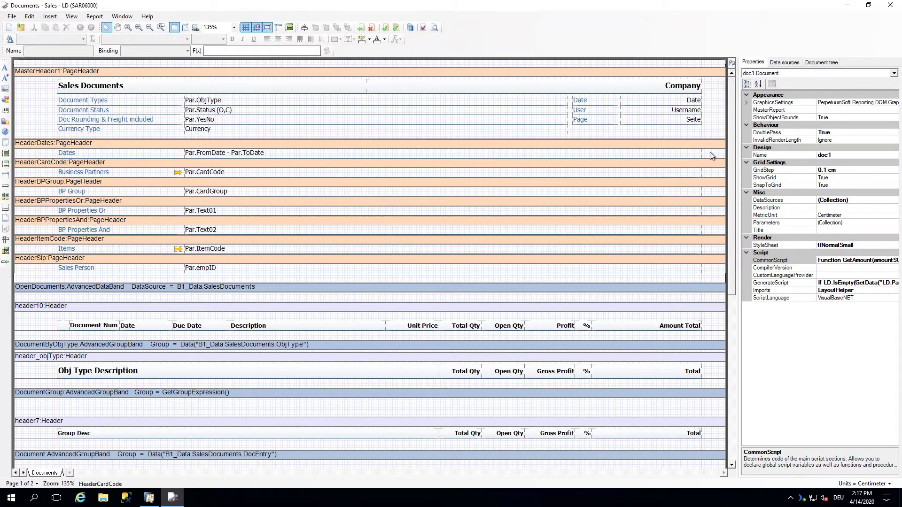
Examine the sales documents layout's bands from the page headers down to the page footer, and close the designer.
{"action": "scroll", "coordinate": [729, 153], "scroll_direction": "down", "scroll_amount": 2}
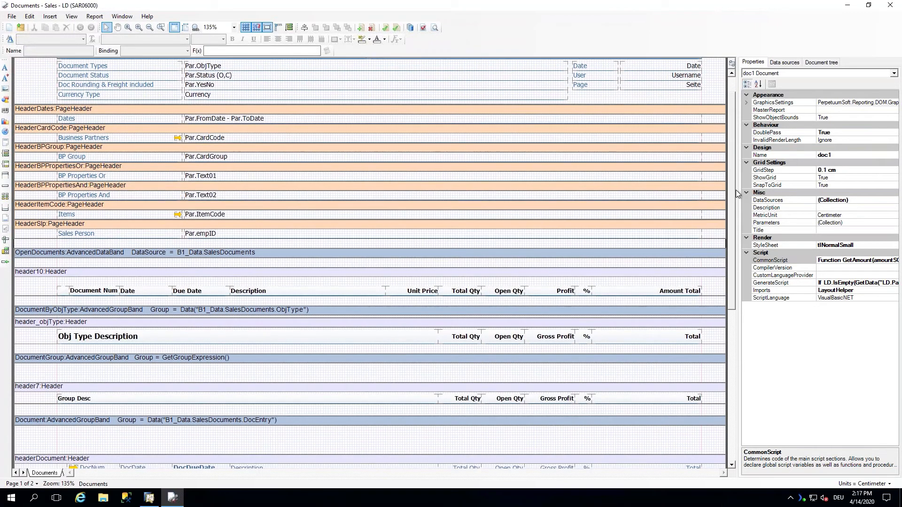
{"action": "scroll", "coordinate": [737, 186], "scroll_direction": "down", "scroll_amount": 4}
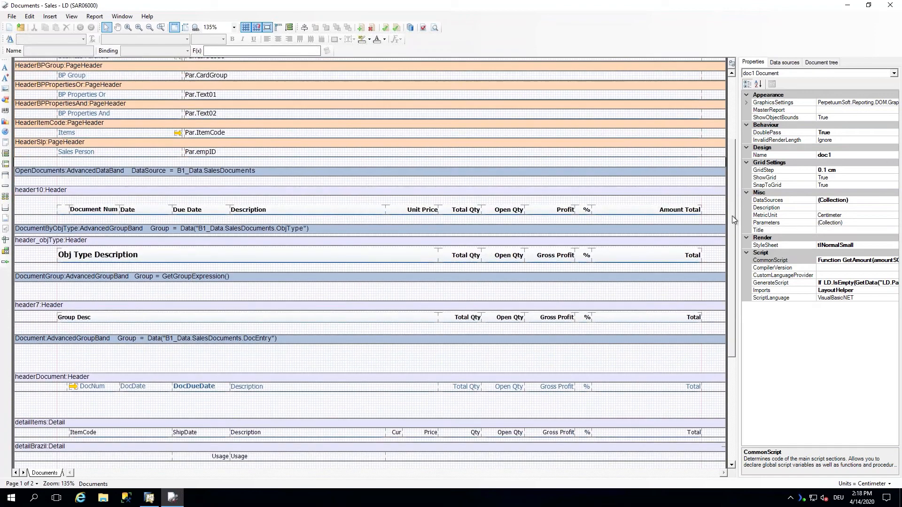
{"action": "scroll", "coordinate": [729, 303], "scroll_direction": "down", "scroll_amount": 7}
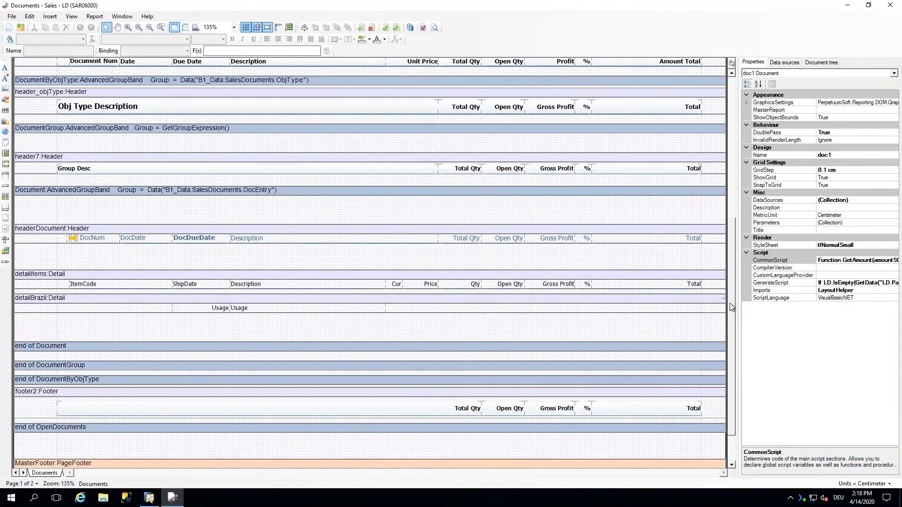
{"action": "scroll", "coordinate": [731, 141], "scroll_direction": "up", "scroll_amount": 13}
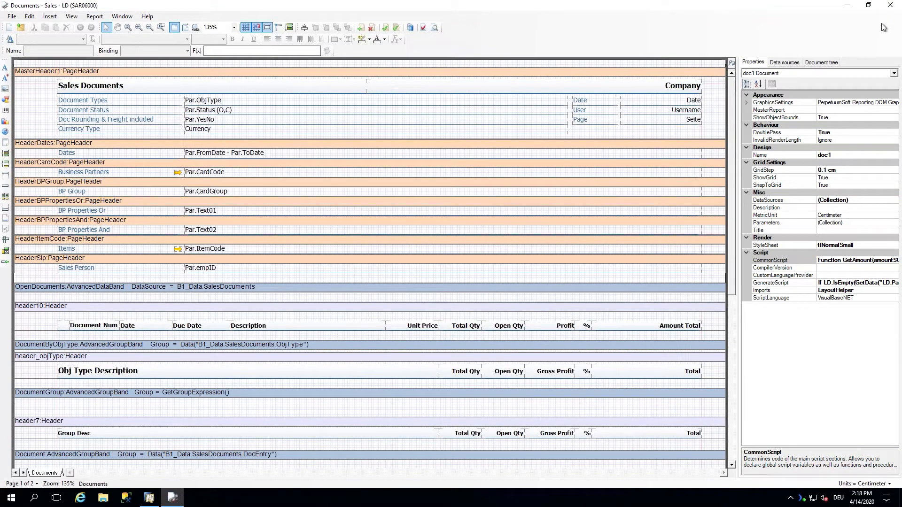
{"action": "left_click", "coordinate": [889, 5]}
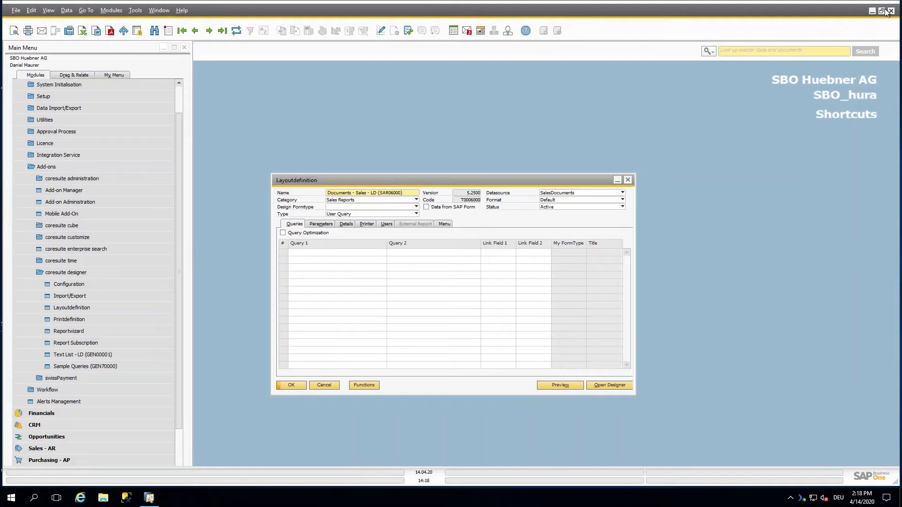
Close the layout definition window and collapse the coresuite designer, Add-ons and Administration branches of the main menu.
{"action": "left_click", "coordinate": [628, 180]}
{"action": "left_click", "coordinate": [54, 272]}
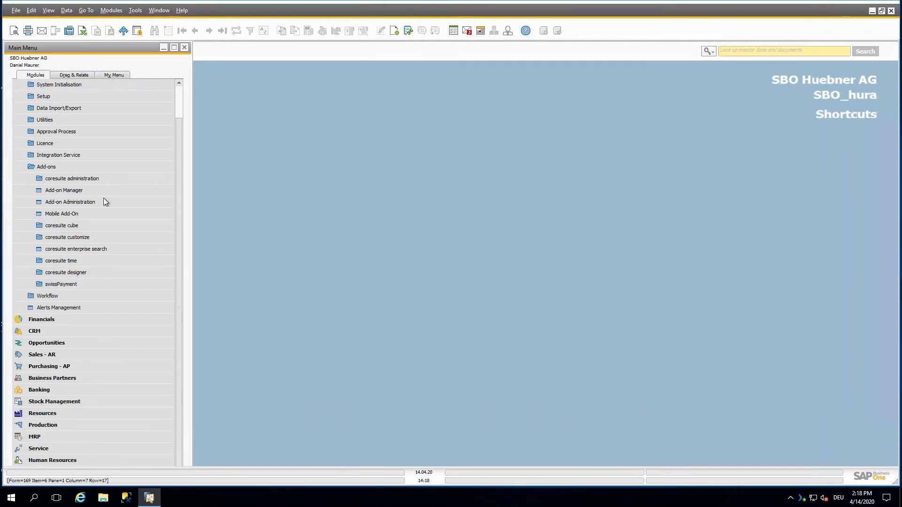
{"action": "left_click", "coordinate": [97, 168]}
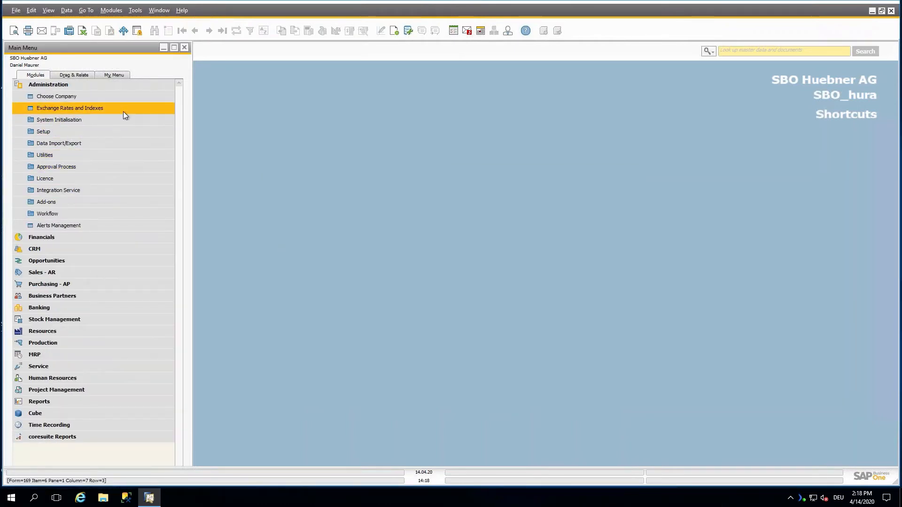
{"action": "left_click", "coordinate": [81, 85]}
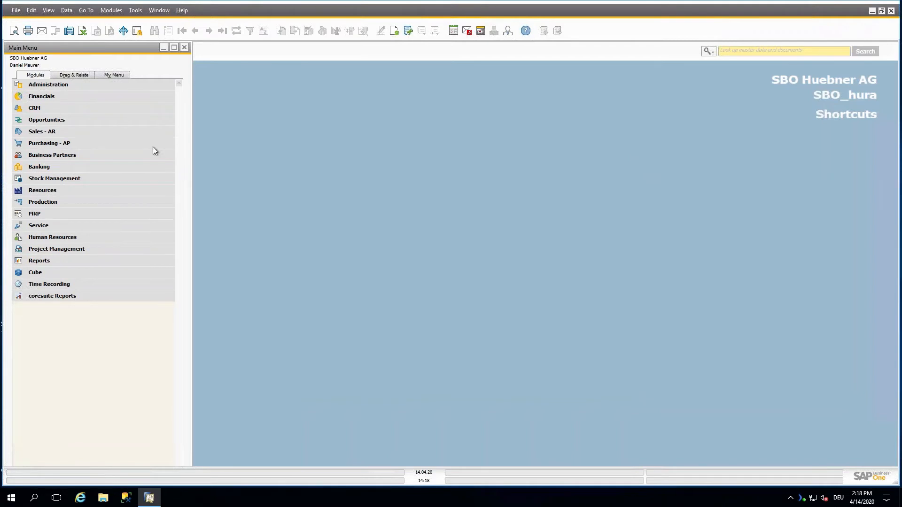
Open the last sales quotation from the Sales - AR module.
{"action": "left_click", "coordinate": [67, 130]}
{"action": "left_click", "coordinate": [83, 155]}
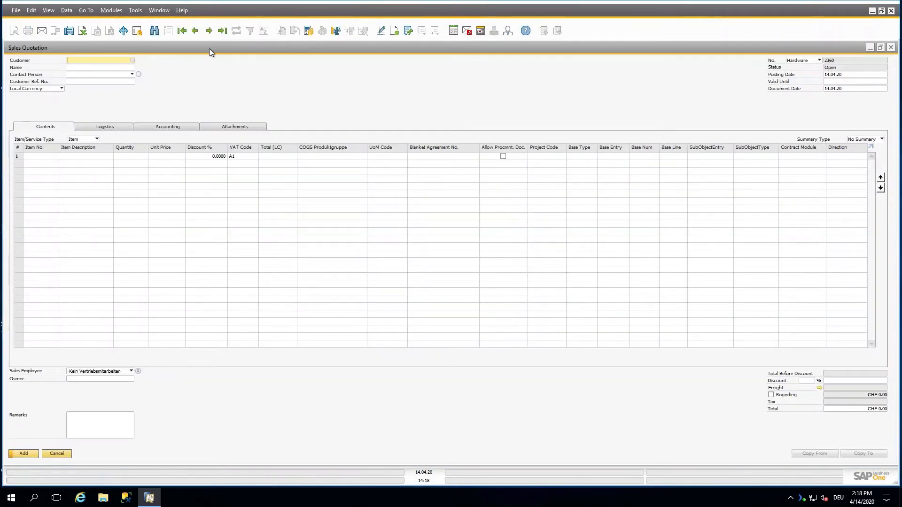
{"action": "left_click", "coordinate": [222, 31]}
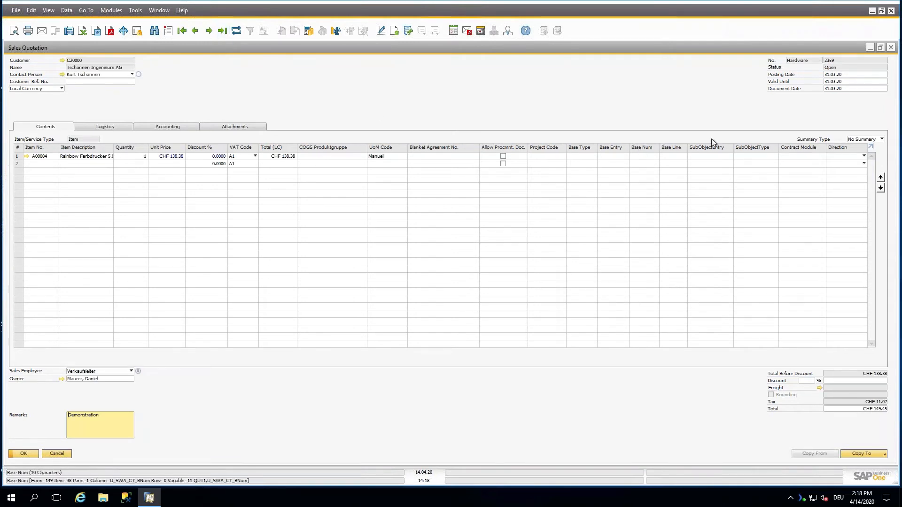
Check the quotation's accounting and logistics details, preview its English printout down to the footer, and close the preview.
{"action": "left_click", "coordinate": [189, 128]}
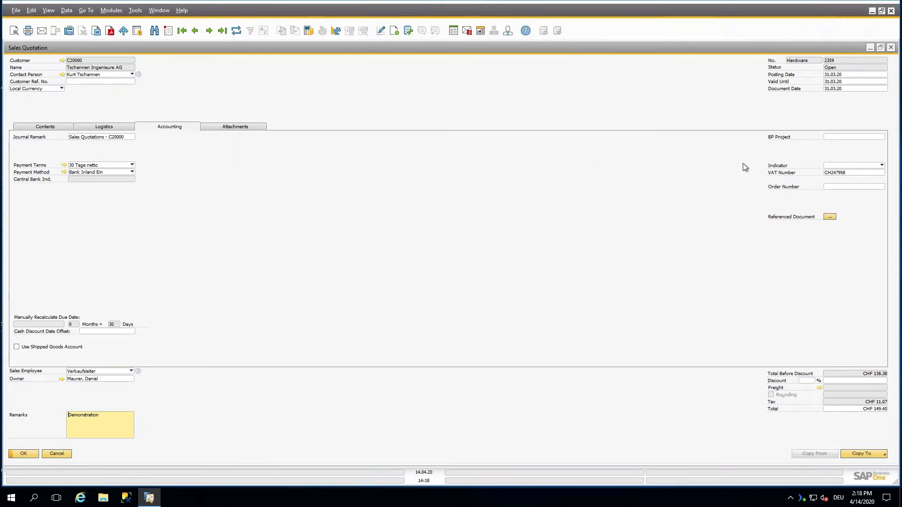
{"action": "left_click", "coordinate": [102, 127]}
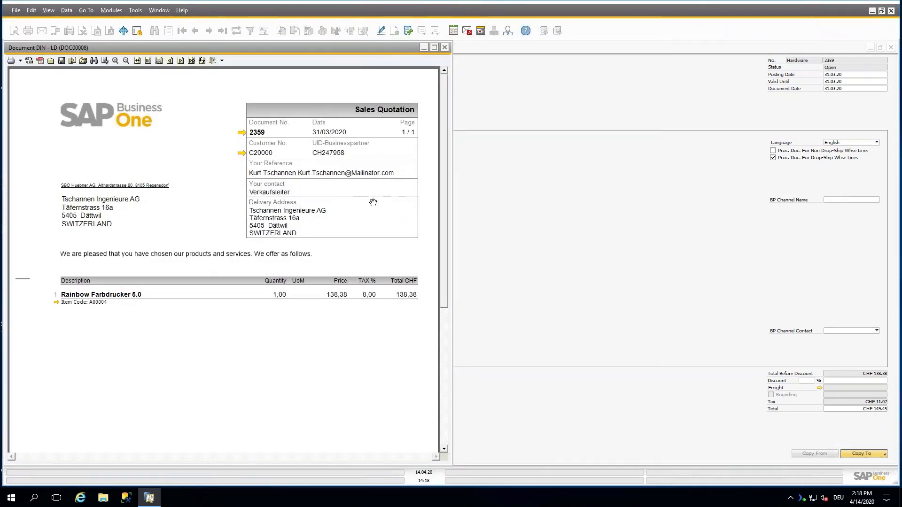
{"action": "scroll", "coordinate": [332, 217], "scroll_direction": "down", "scroll_amount": 3}
{"action": "scroll", "coordinate": [333, 242], "scroll_direction": "up", "scroll_amount": 3}
{"action": "scroll", "coordinate": [408, 286], "scroll_direction": "down", "scroll_amount": 5}
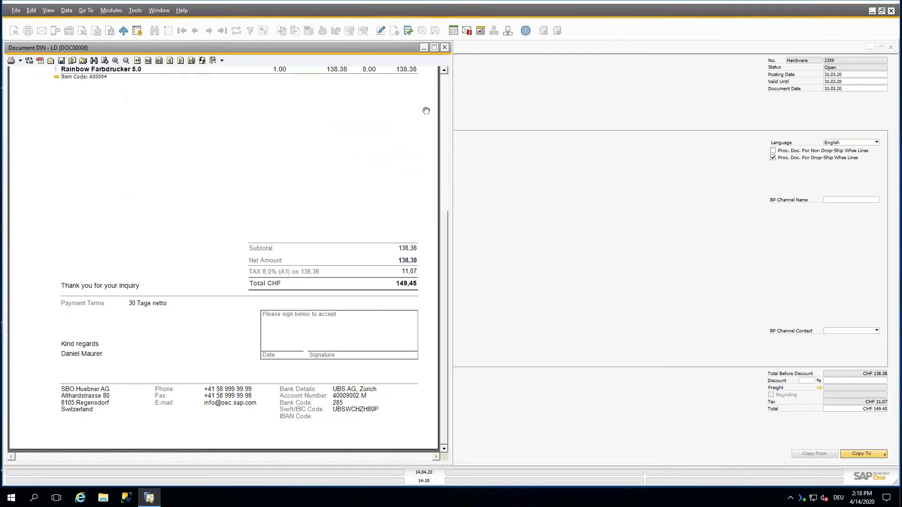
{"action": "left_click", "coordinate": [444, 48]}
Set the quotation's language to Traditional Chinese and update the document.
{"action": "left_click", "coordinate": [861, 143]}
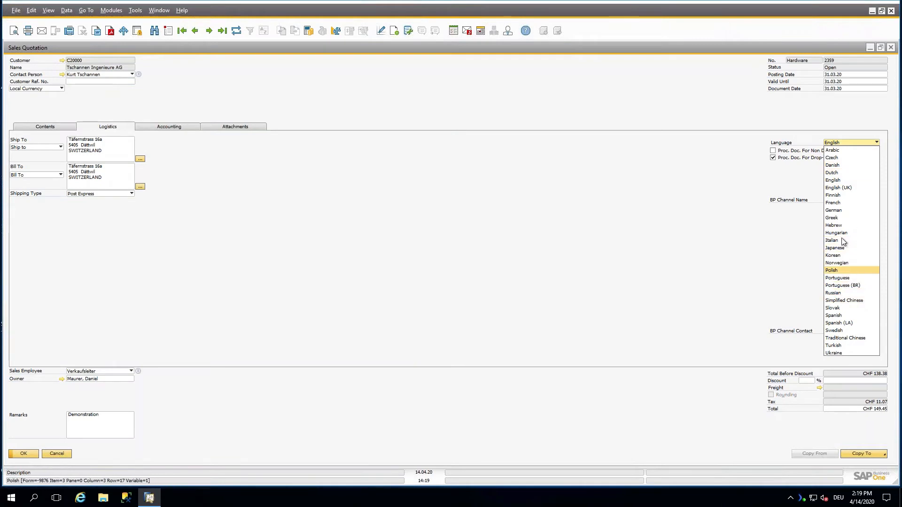
{"action": "left_click", "coordinate": [843, 339]}
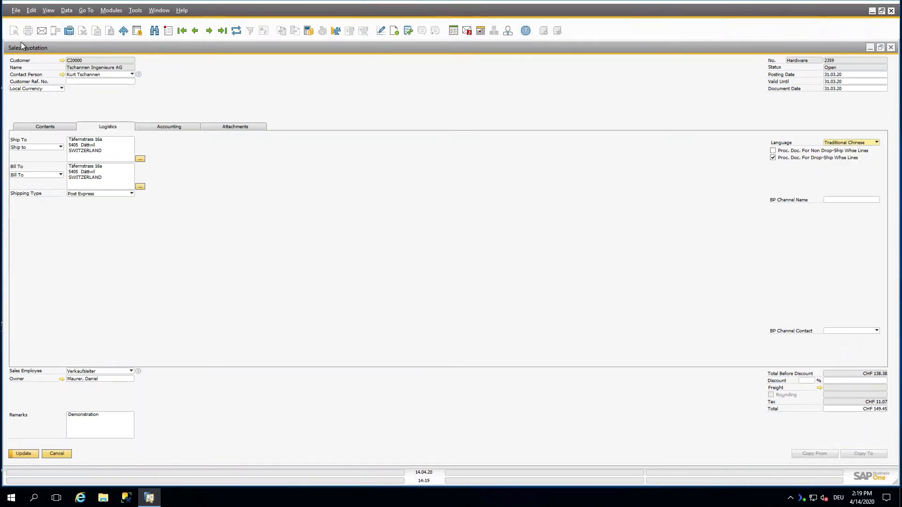
{"action": "left_click", "coordinate": [24, 453]}
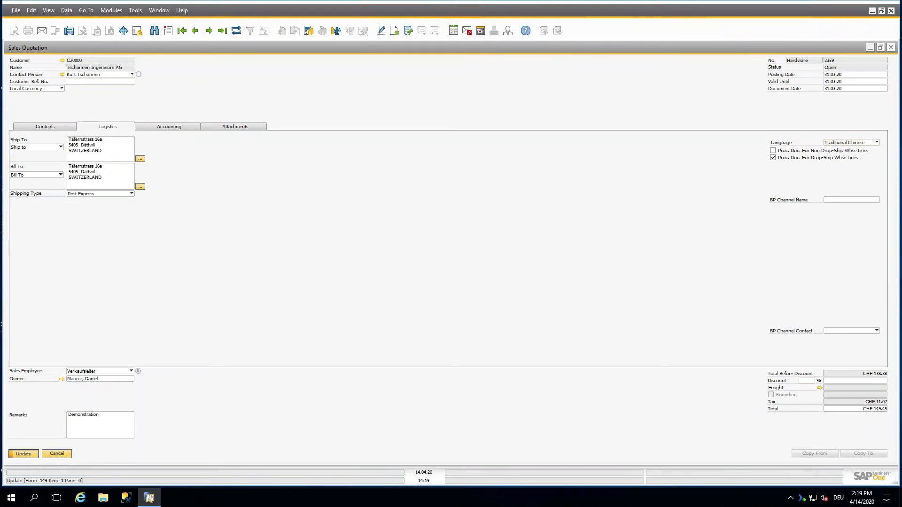
Preview the quotation printout in Traditional Chinese, examine it from header to footer, and close the preview.
{"action": "left_click", "coordinate": [13, 30]}
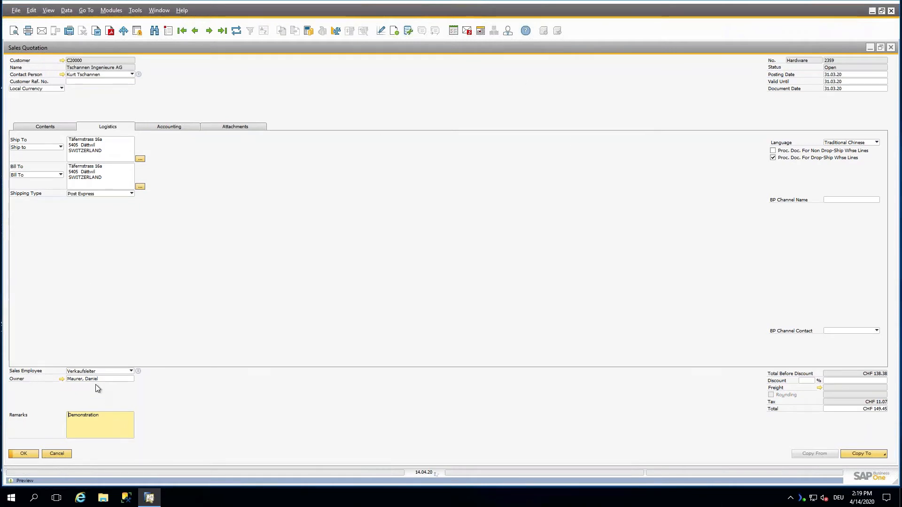
{"action": "left_click", "coordinate": [14, 31]}
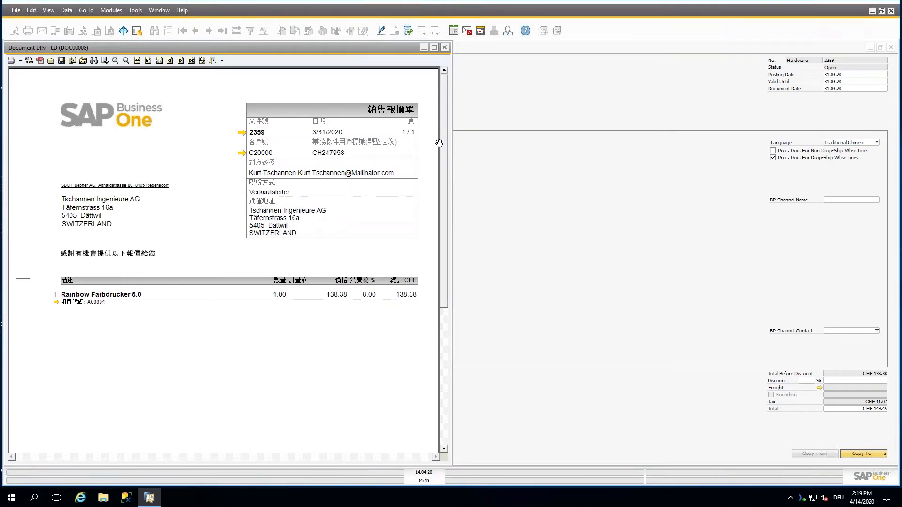
{"action": "mouse_move", "coordinate": [444, 137]}
{"action": "left_mouse_down"}
{"action": "mouse_move", "coordinate": [446, 265]}
{"action": "mouse_move", "coordinate": [424, 354]}
{"action": "left_mouse_up"}
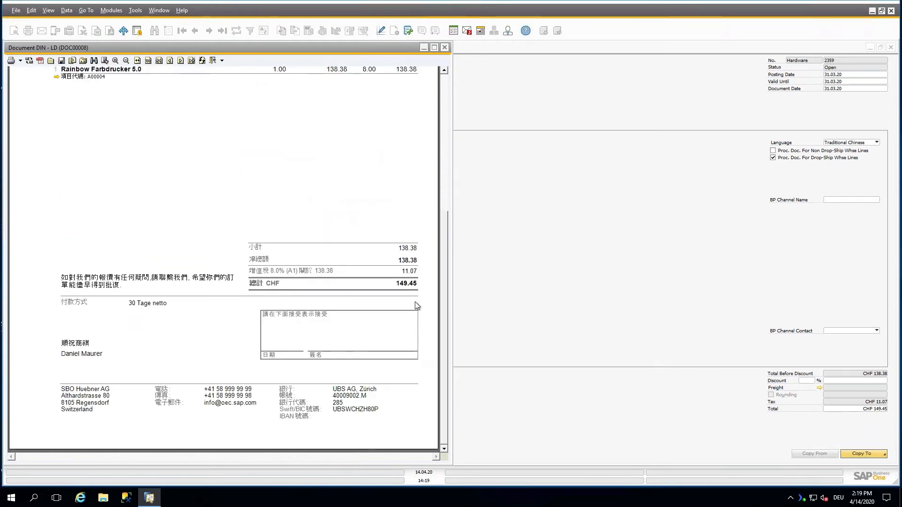
{"action": "left_click_drag", "start_coordinate": [421, 274], "coordinate": [439, 110]}
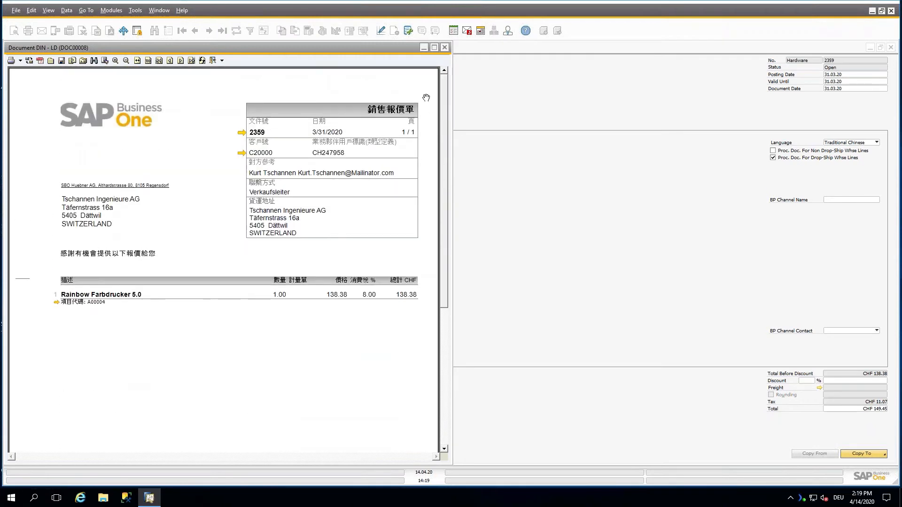
{"action": "left_click", "coordinate": [445, 48]}
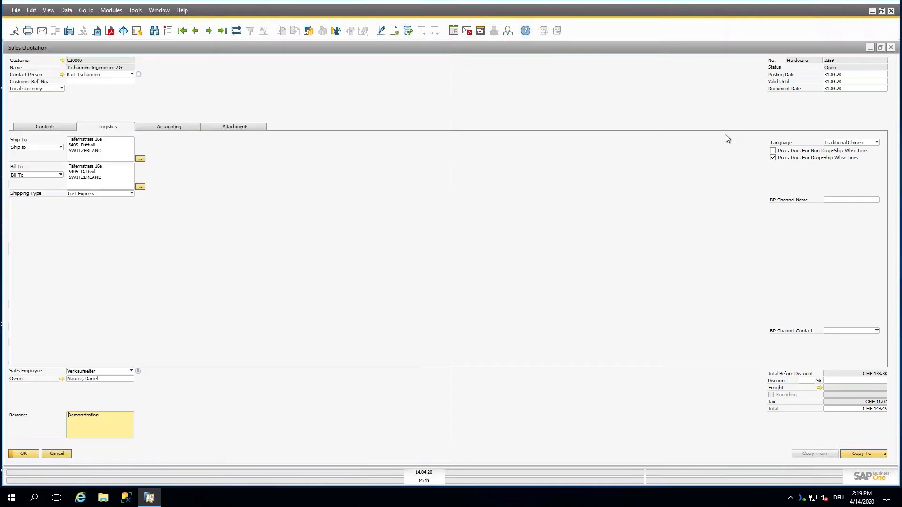
Set the quotation's language to English, update the document and close it.
{"action": "left_click", "coordinate": [844, 143]}
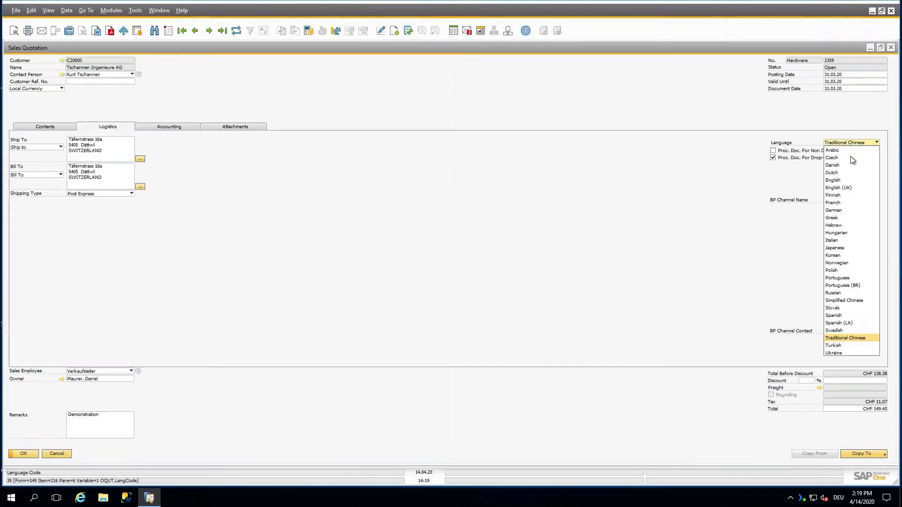
{"action": "left_click", "coordinate": [850, 180]}
{"action": "left_click", "coordinate": [35, 452]}
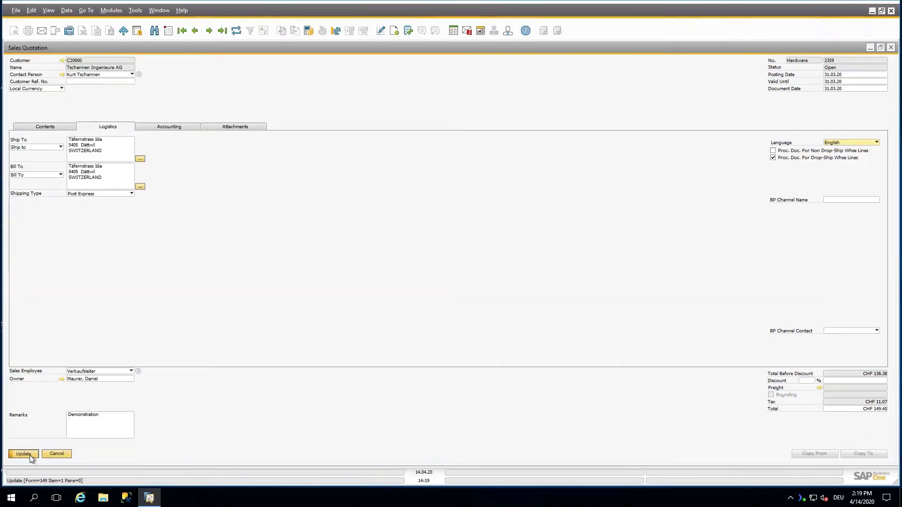
{"action": "left_click", "coordinate": [896, 51]}
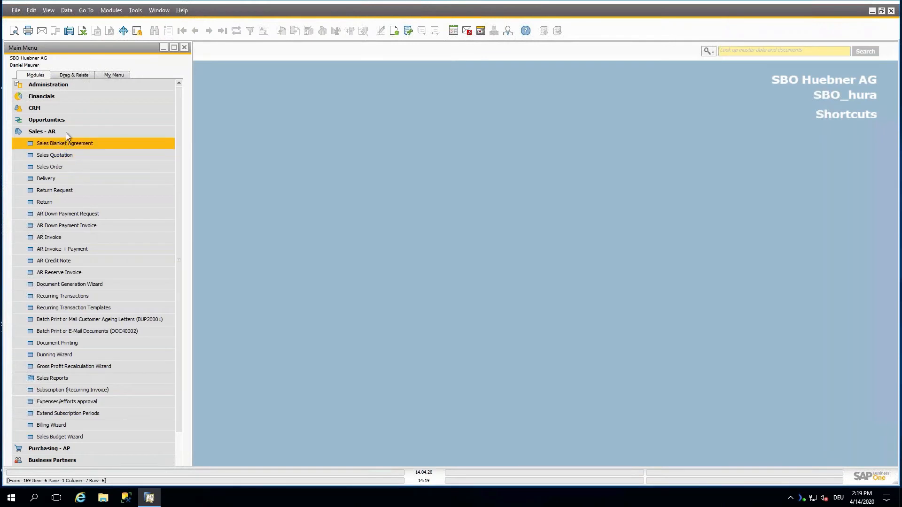
Open the coresuite designer's Printdefinition form from the administration add-ons.
{"action": "left_click", "coordinate": [65, 132]}
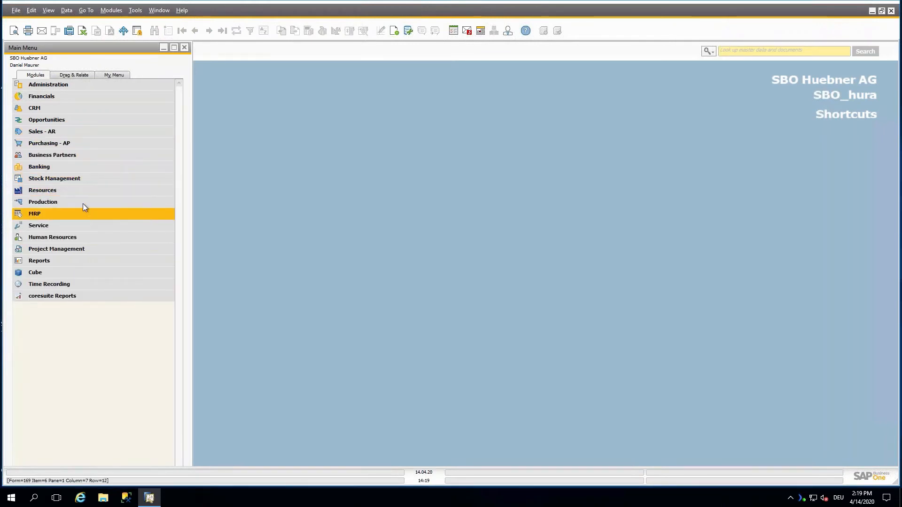
{"action": "left_click", "coordinate": [88, 86]}
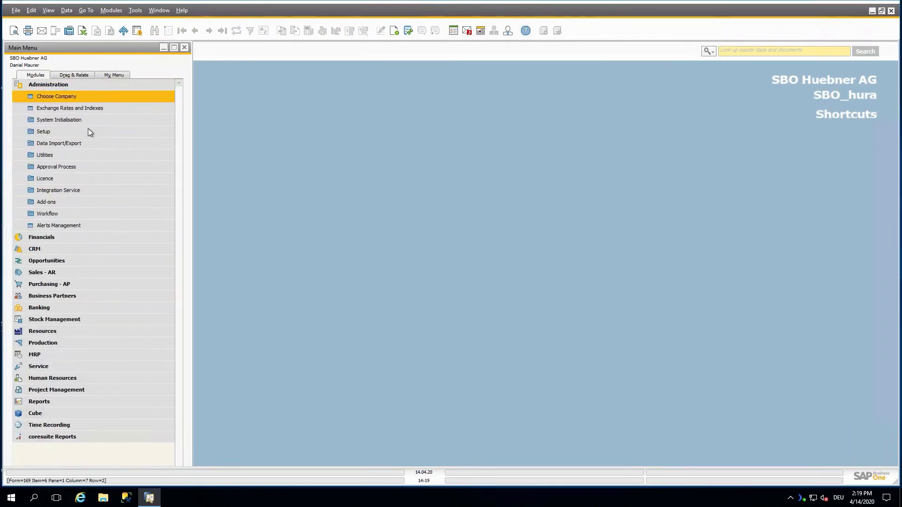
{"action": "left_click", "coordinate": [87, 204]}
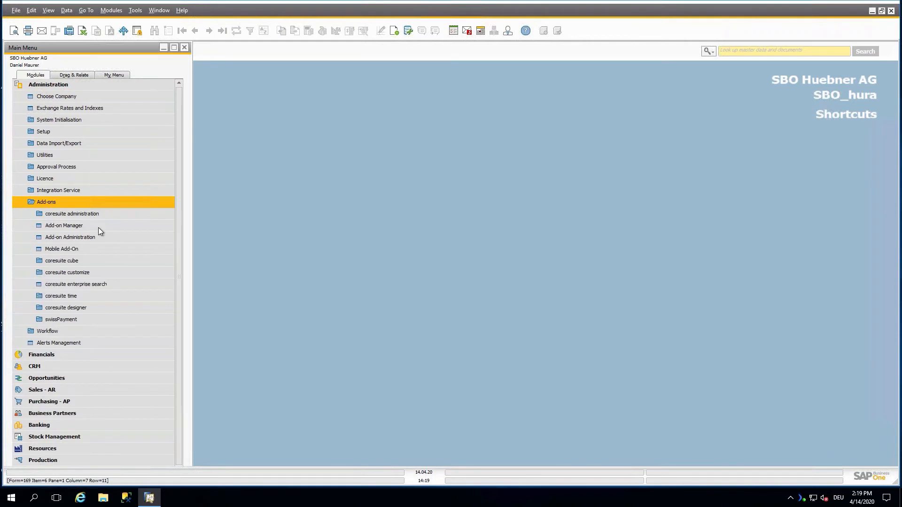
{"action": "left_click", "coordinate": [106, 307]}
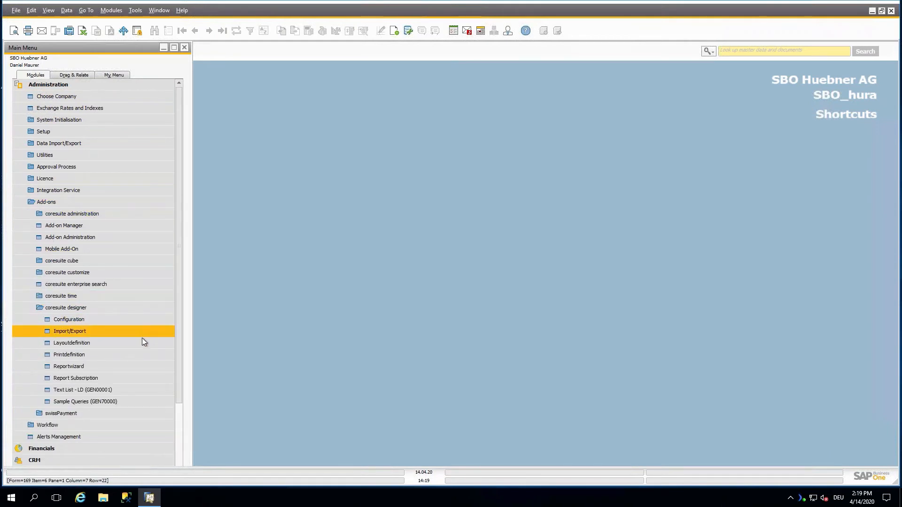
{"action": "left_click", "coordinate": [132, 354]}
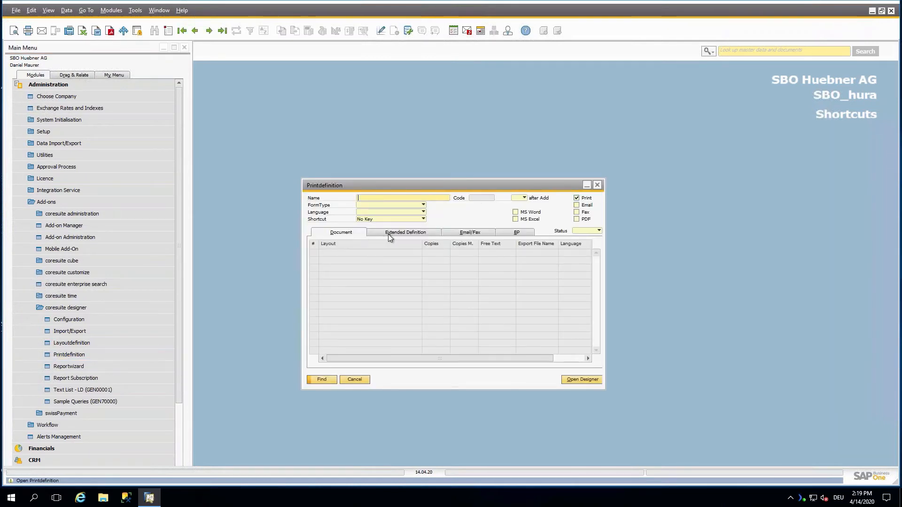
Browse back to the document batch printing print definition, review its extended and Email/Fax settings, and close the form.
{"action": "left_click", "coordinate": [223, 30]}
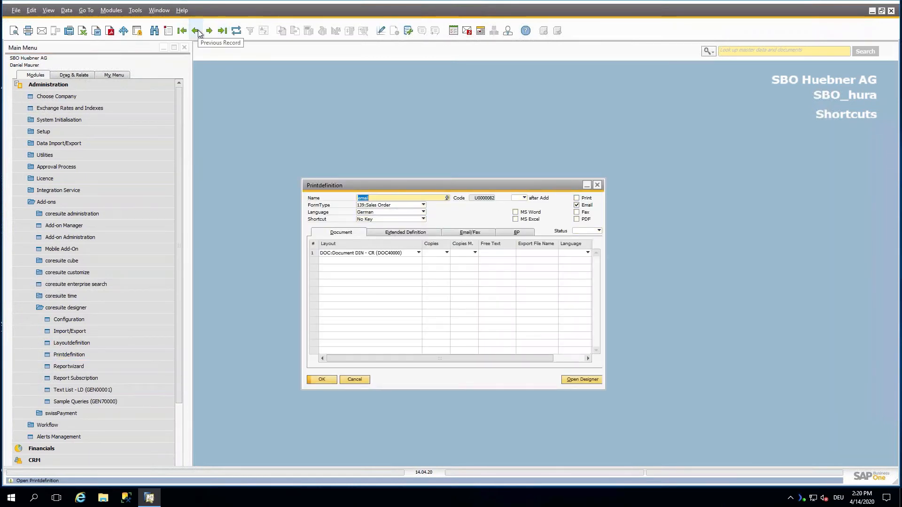
{"action": "left_click", "coordinate": [195, 31]}
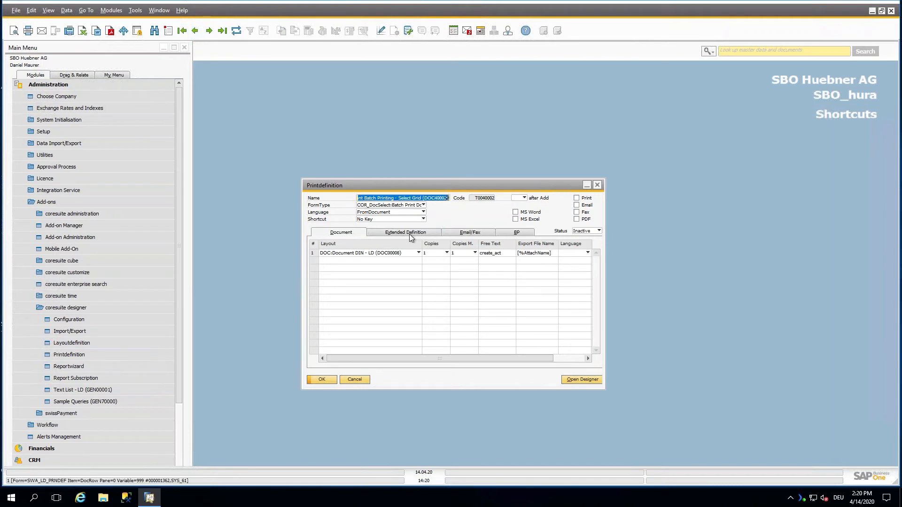
{"action": "left_click", "coordinate": [410, 233]}
{"action": "left_click", "coordinate": [486, 235]}
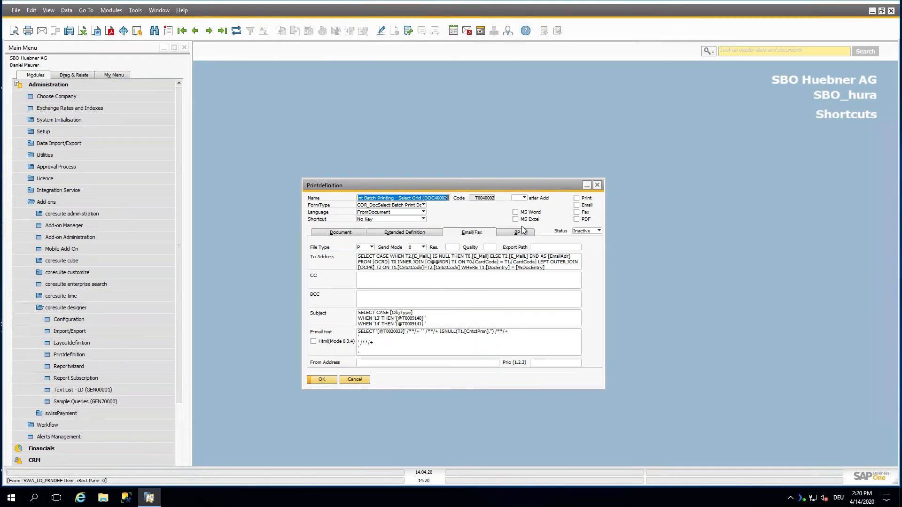
{"action": "left_click", "coordinate": [597, 185]}
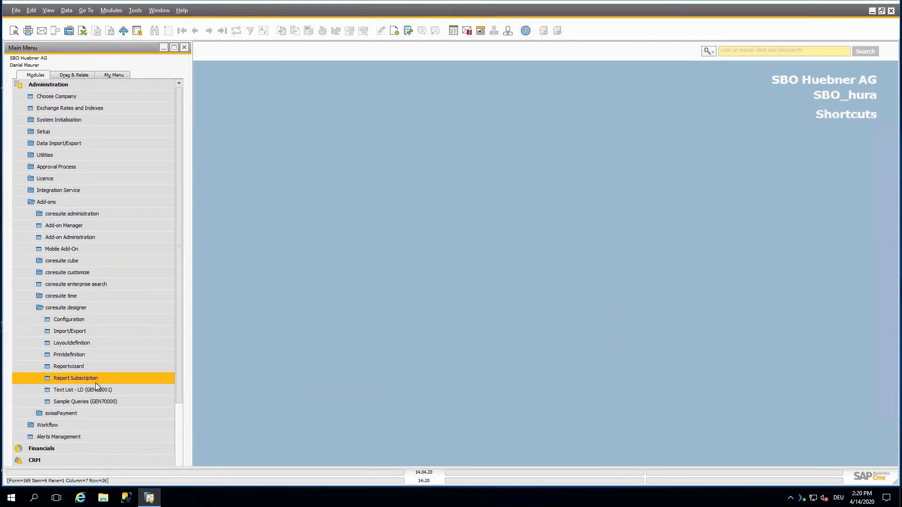
Open the coresuite designer's Report Subscription form, then minimise the remote session to return to the PowerPoint presentation.
{"action": "left_click", "coordinate": [95, 379]}
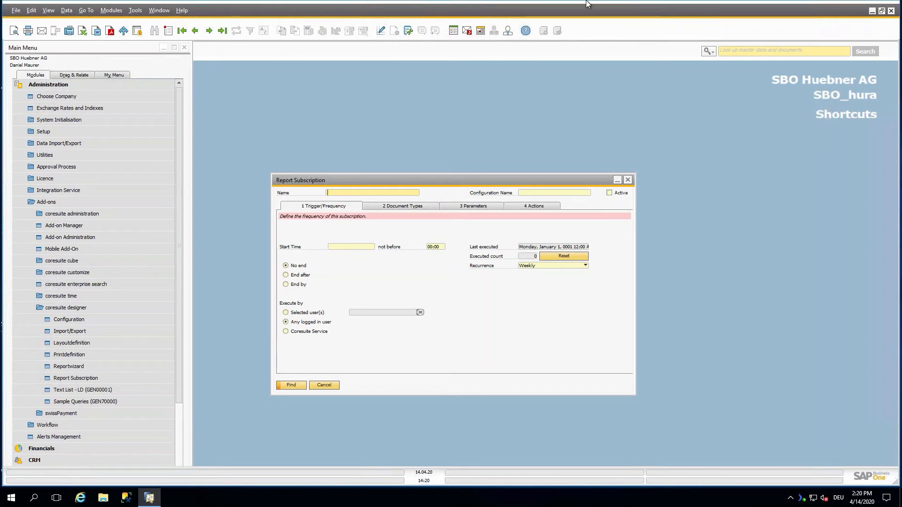
{"action": "mouse_move", "coordinate": [583, 0]}
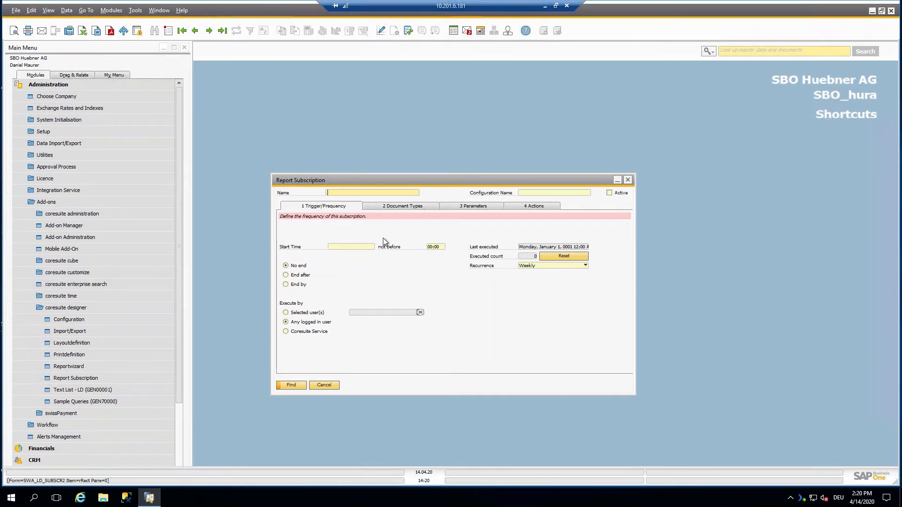
{"action": "left_click", "coordinate": [544, 5]}
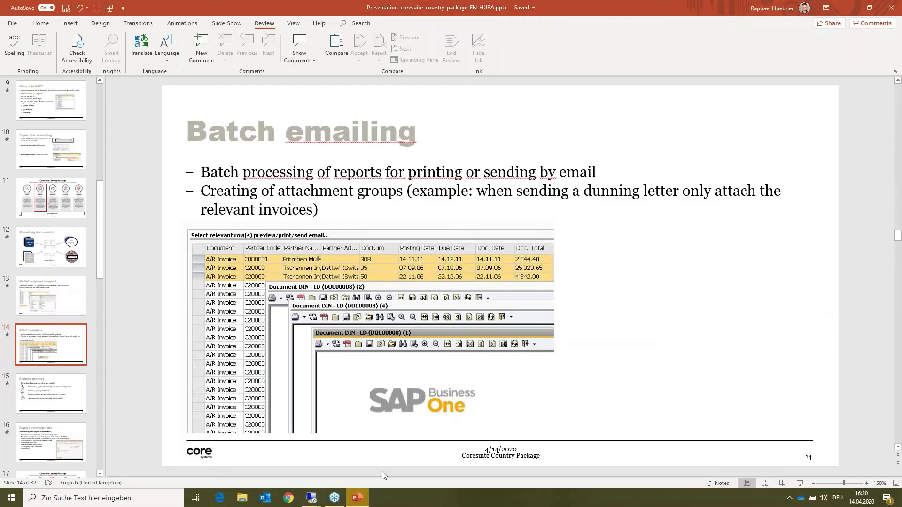
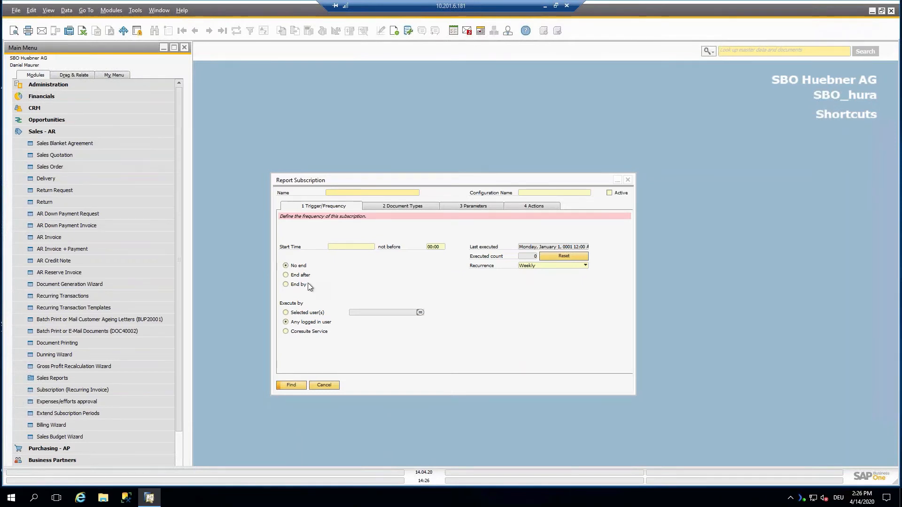
Close the Report Subscription form and review the functions offered under the coresuite customize add-on.
{"action": "key", "text": "Escape"}
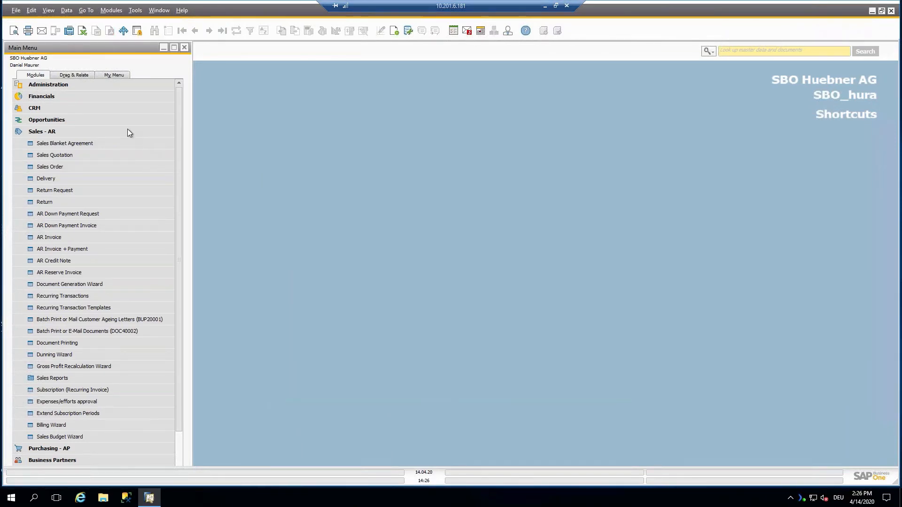
{"action": "left_click", "coordinate": [128, 130]}
{"action": "left_click", "coordinate": [116, 85]}
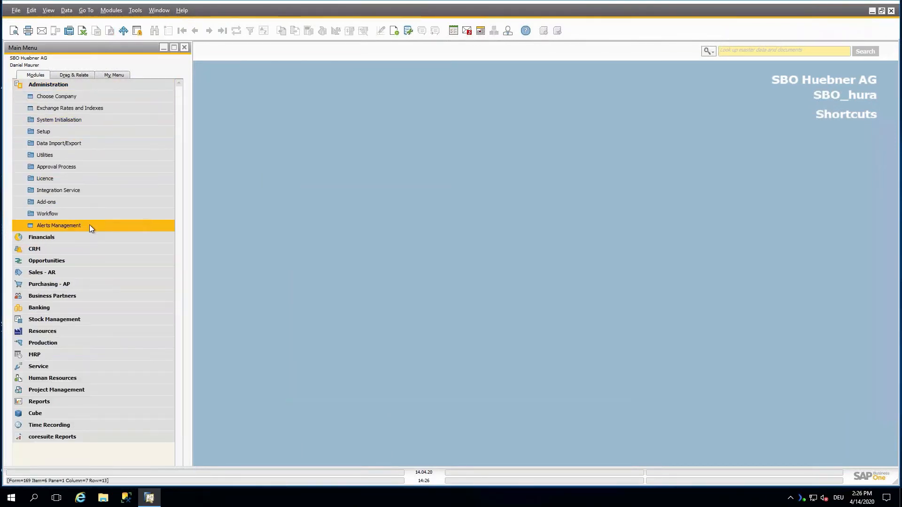
{"action": "left_click", "coordinate": [86, 200]}
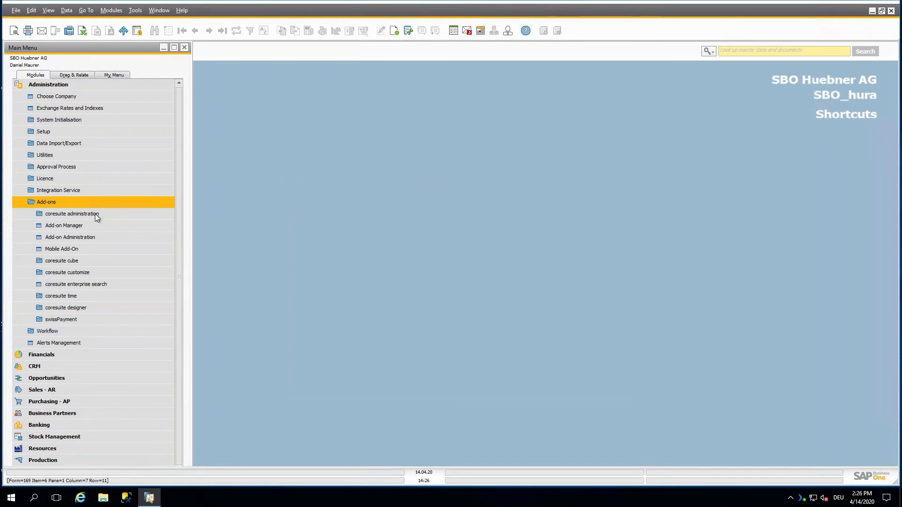
{"action": "left_click", "coordinate": [117, 273]}
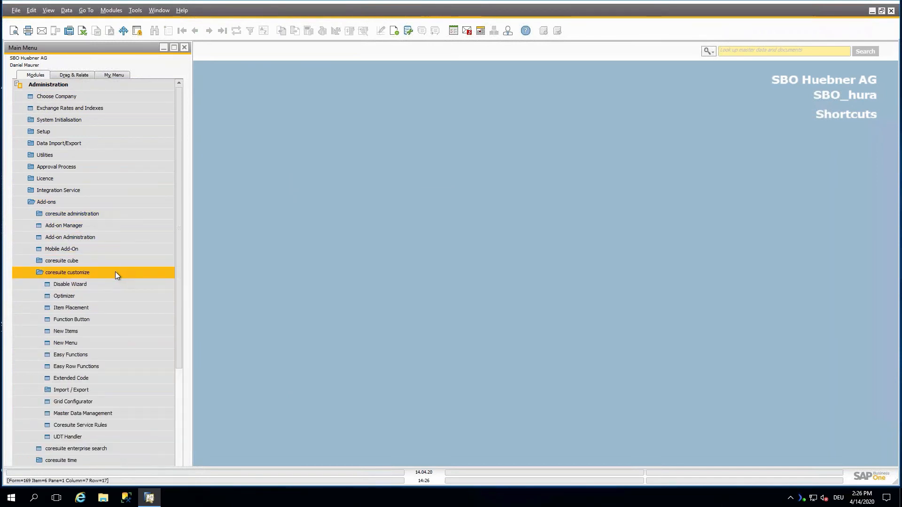
{"action": "left_click", "coordinate": [115, 272]}
{"action": "left_click", "coordinate": [94, 200]}
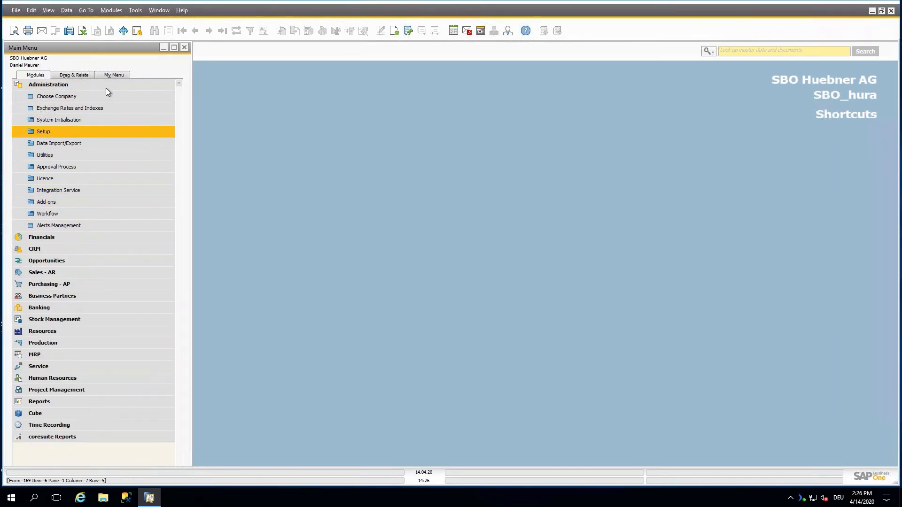
{"action": "left_click", "coordinate": [105, 84]}
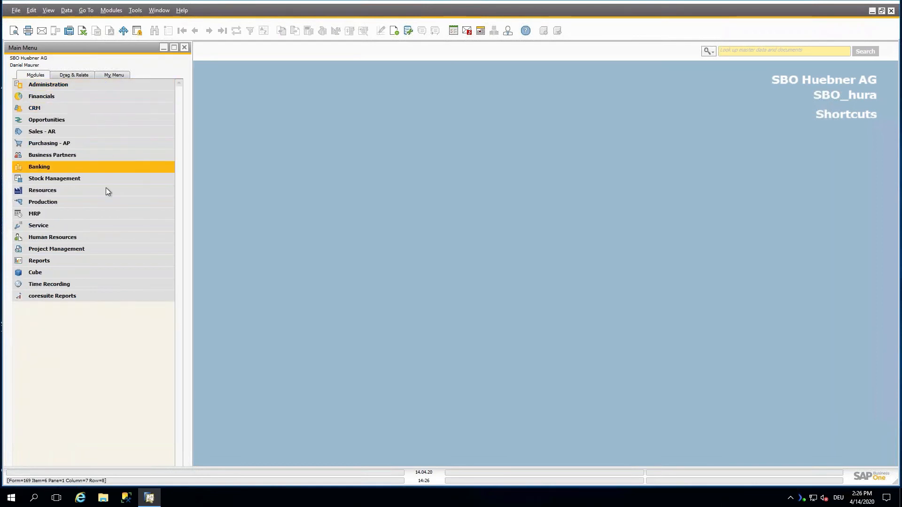
Open Business Partner Master Data and start a new customer record.
{"action": "left_click", "coordinate": [87, 155]}
{"action": "left_click", "coordinate": [86, 167]}
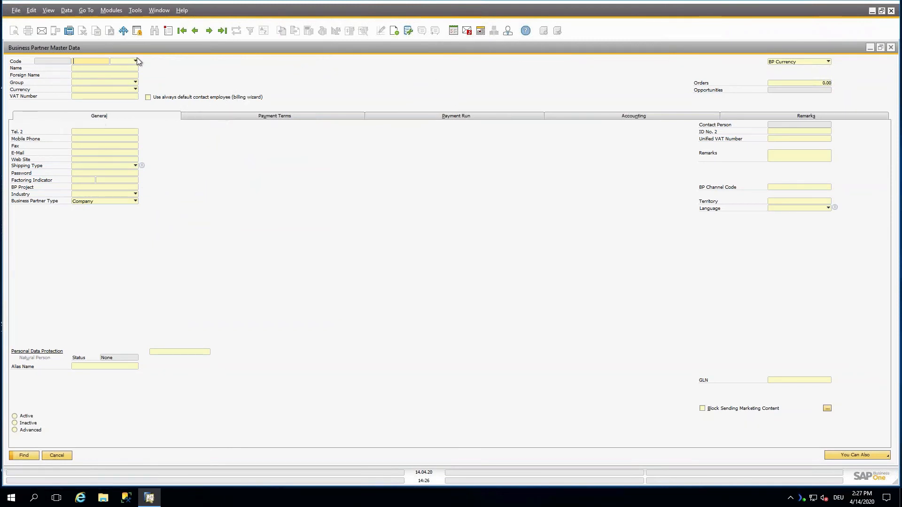
{"action": "left_click", "coordinate": [170, 36]}
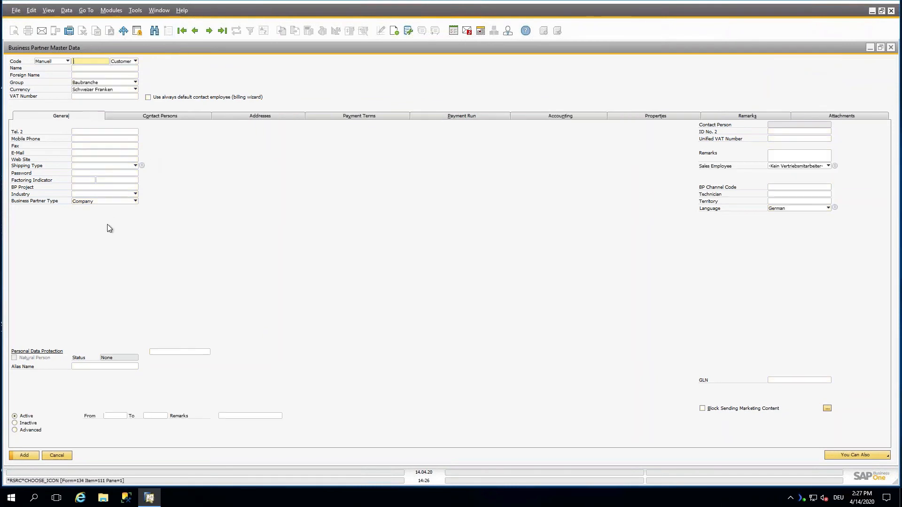
Color the E-Mail field blue-violet (red 129, green 137, blue 199) with coresuite customize and check it with the field deselected.
{"action": "left_click", "coordinate": [119, 158]}
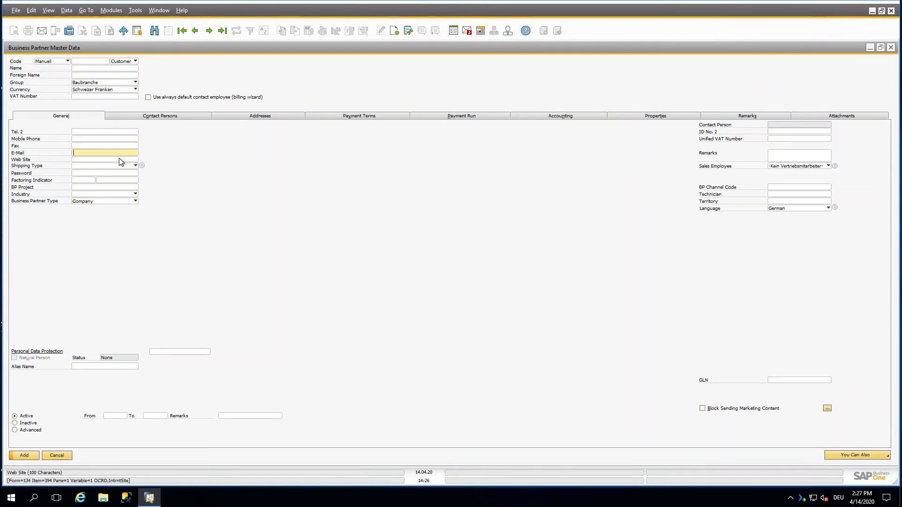
{"action": "right_click", "coordinate": [119, 158]}
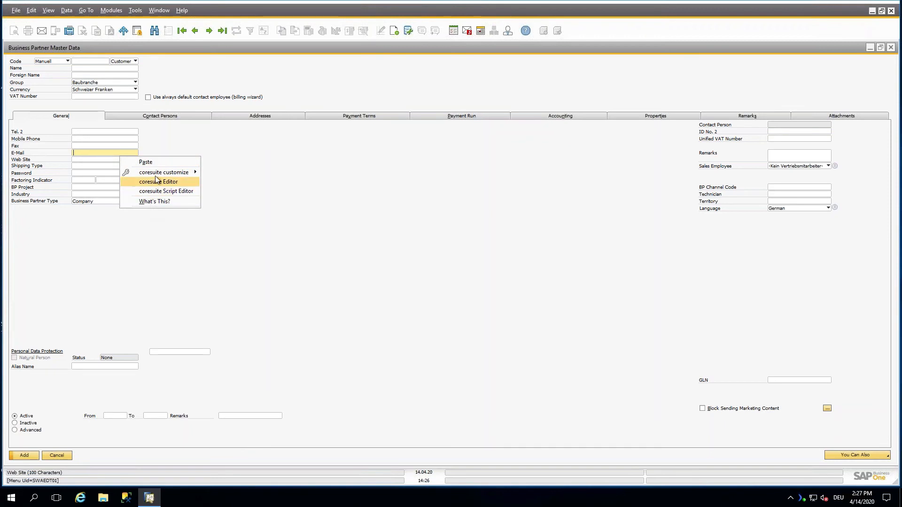
{"action": "mouse_move", "coordinate": [156, 175]}
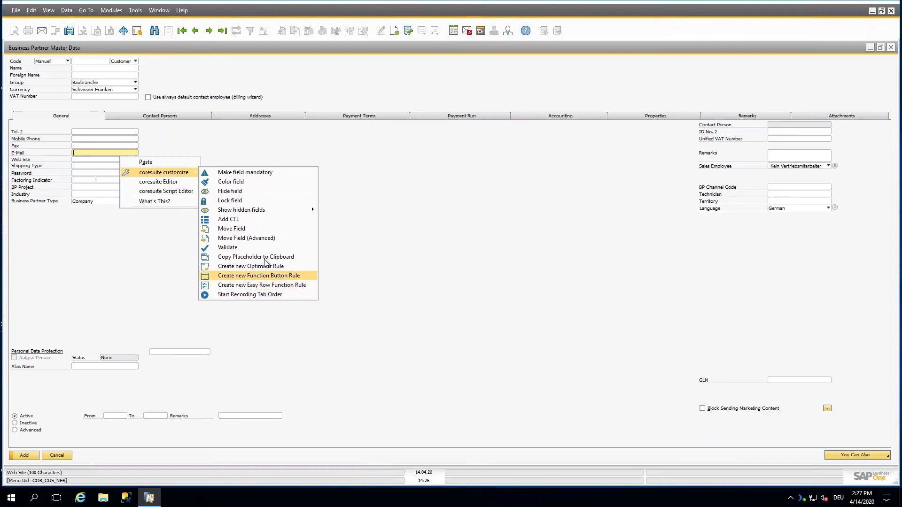
{"action": "left_click", "coordinate": [257, 181]}
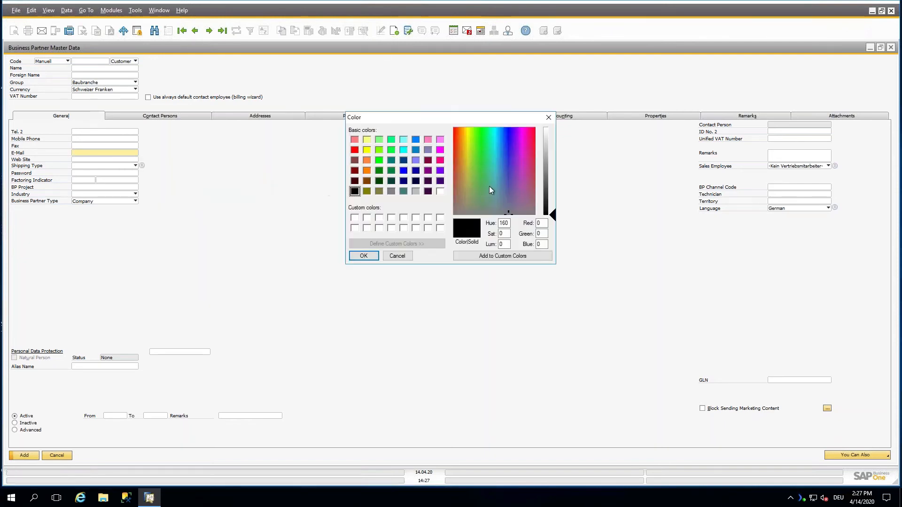
{"action": "left_click_drag", "start_coordinate": [512, 210], "coordinate": [506, 182]}
{"action": "left_click_drag", "start_coordinate": [552, 212], "coordinate": [554, 161]}
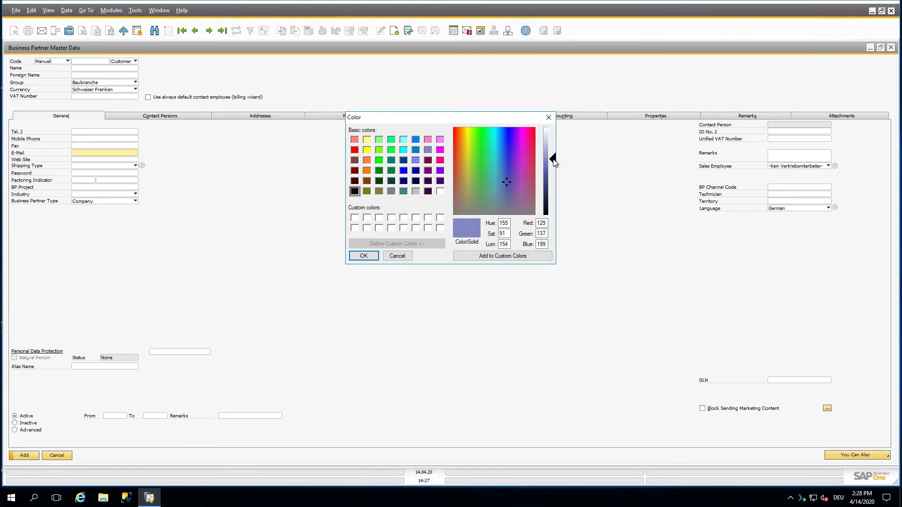
{"action": "left_click", "coordinate": [363, 256]}
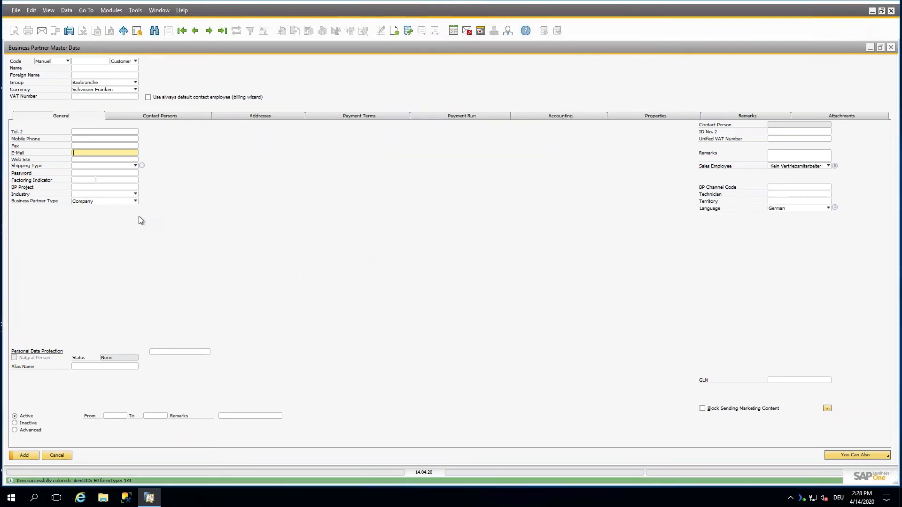
{"action": "left_click", "coordinate": [105, 146]}
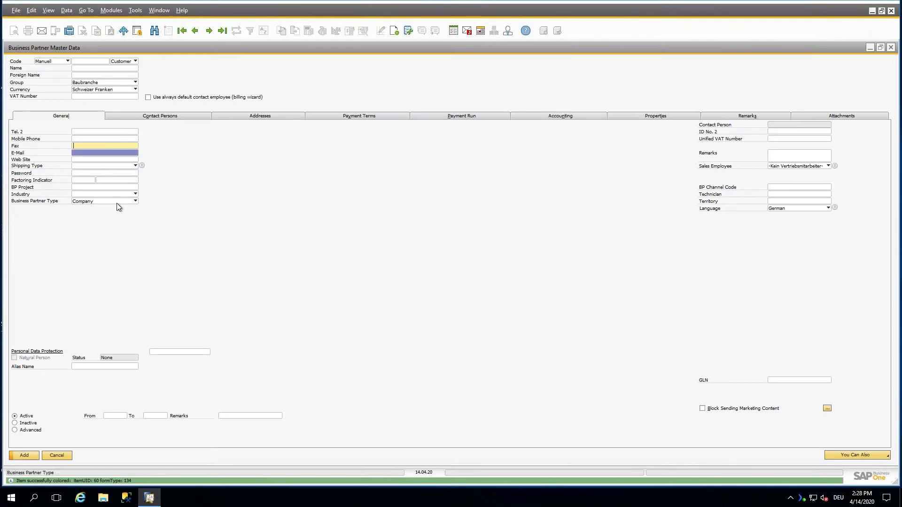
Make the E-Mail field mandatory with the warning text "You forgot to fill in a E-Mail, please fill out".
{"action": "left_click", "coordinate": [96, 156]}
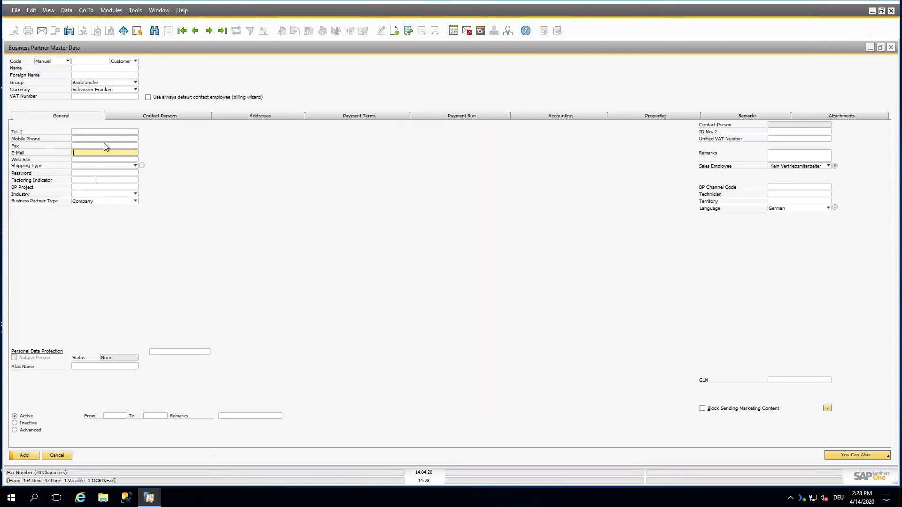
{"action": "right_click", "coordinate": [105, 156]}
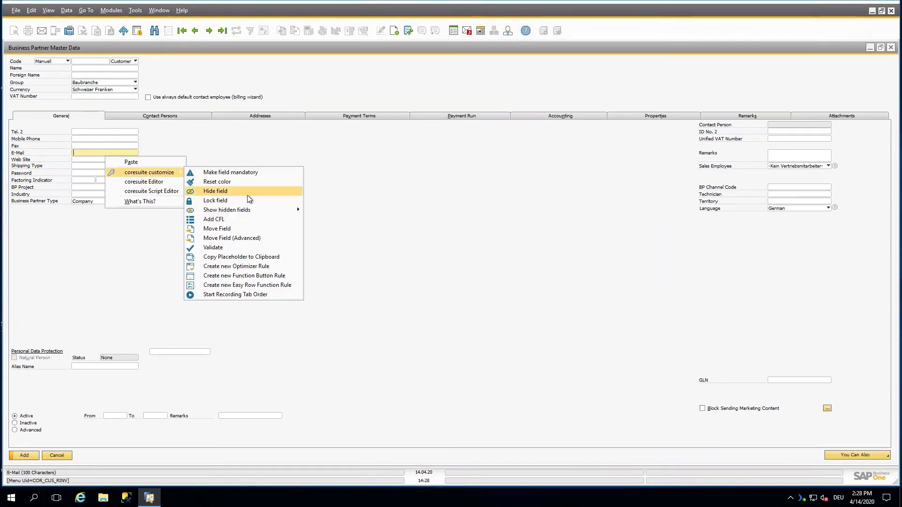
{"action": "left_click", "coordinate": [260, 173]}
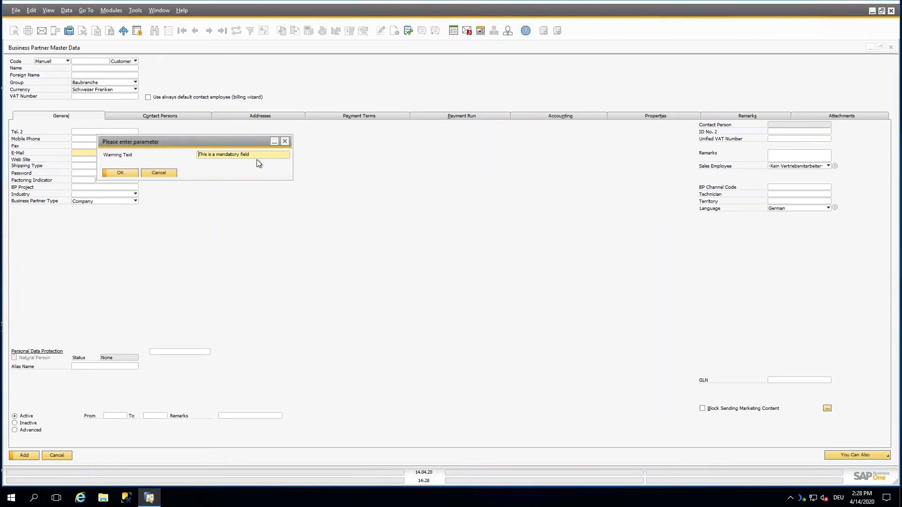
{"action": "left_click_drag", "start_coordinate": [250, 155], "coordinate": [198, 155]}
{"action": "type", "text": "You forgot to fill in a e"}
{"action": "type", "text": "-Mail "}
{"action": "type", "text": "please fill out"}
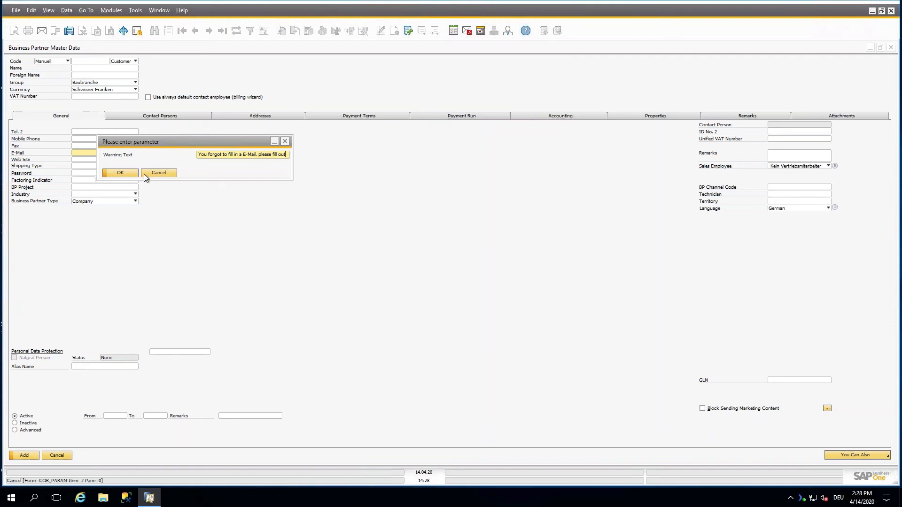
{"action": "key", "text": "Return"}
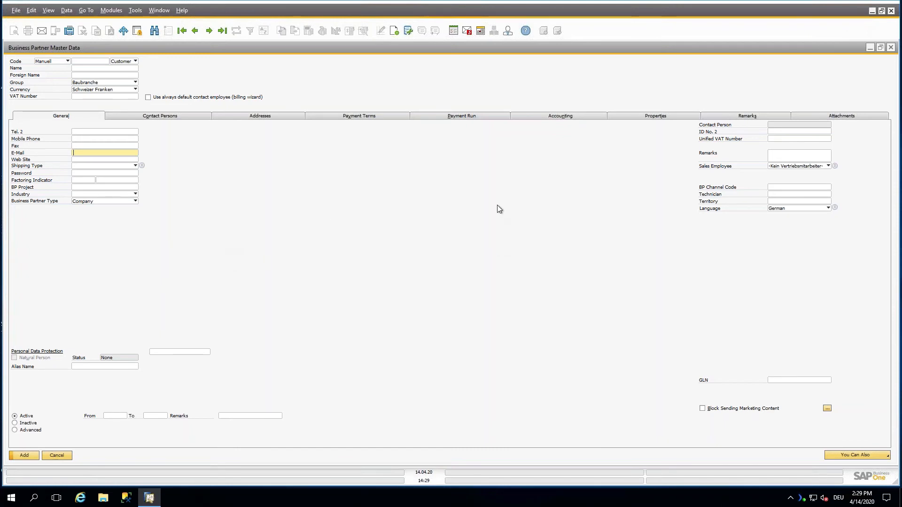
Check the coresuite customize options available for the E-Mail field without choosing one.
{"action": "right_click", "coordinate": [115, 155]}
{"action": "mouse_move", "coordinate": [165, 175]}
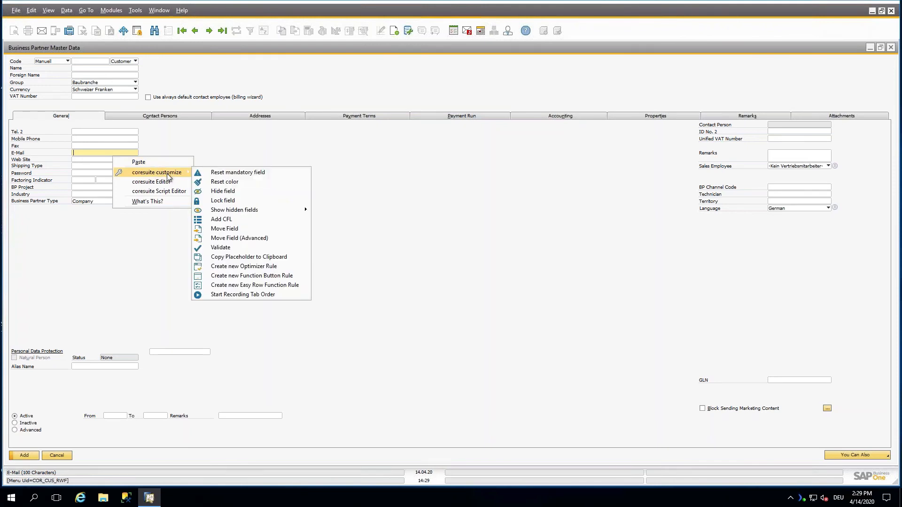
{"action": "left_click", "coordinate": [104, 159]}
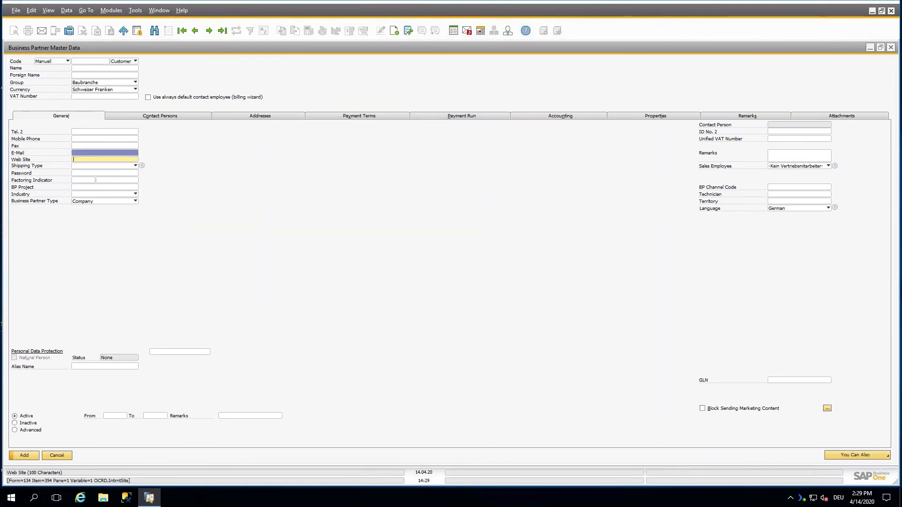
Reset the color of the E-Mail field with coresuite customize and switch to the PowerPoint presentation.
{"action": "right_click", "coordinate": [104, 159]}
{"action": "mouse_move", "coordinate": [155, 172]}
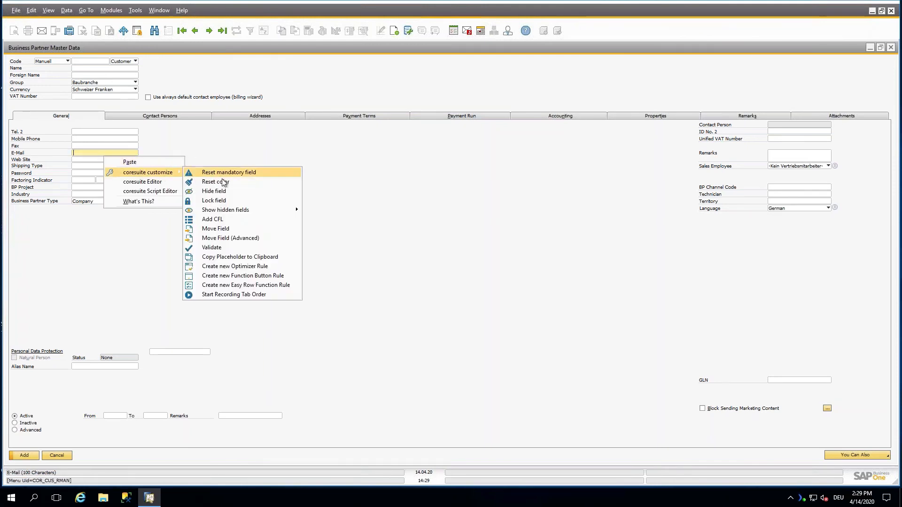
{"action": "left_click", "coordinate": [207, 182]}
{"action": "right_click", "coordinate": [113, 153]}
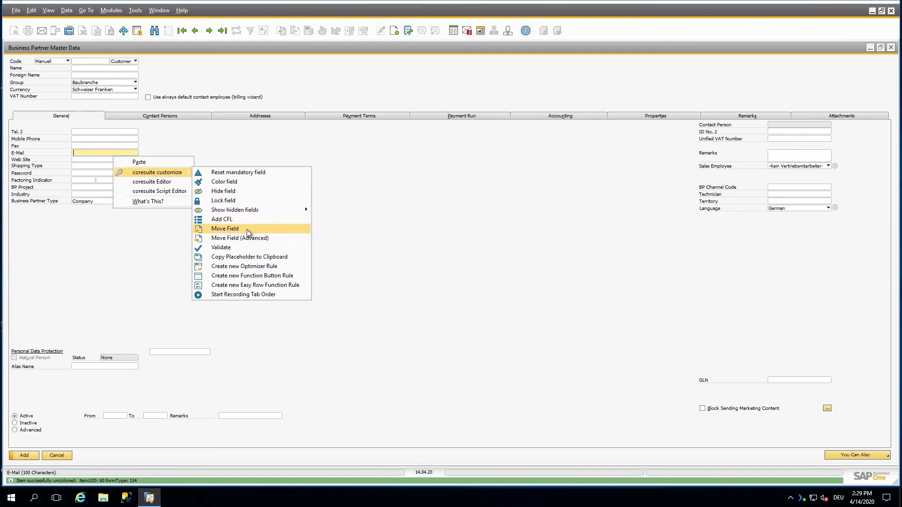
{"action": "left_click", "coordinate": [470, 218]}
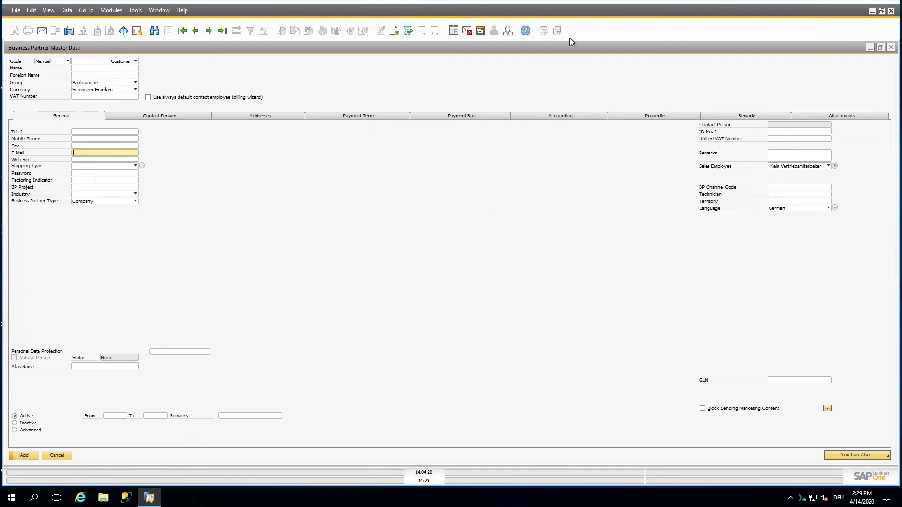
{"action": "left_click", "coordinate": [545, 6]}
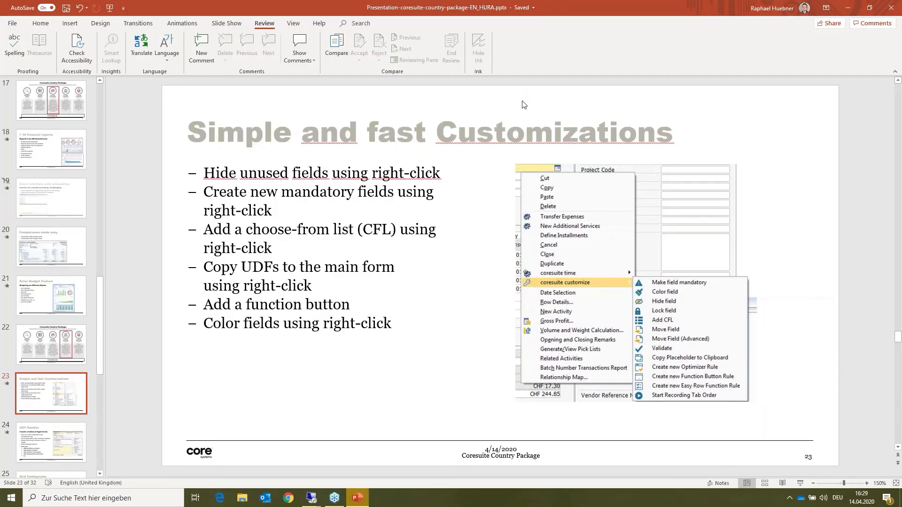
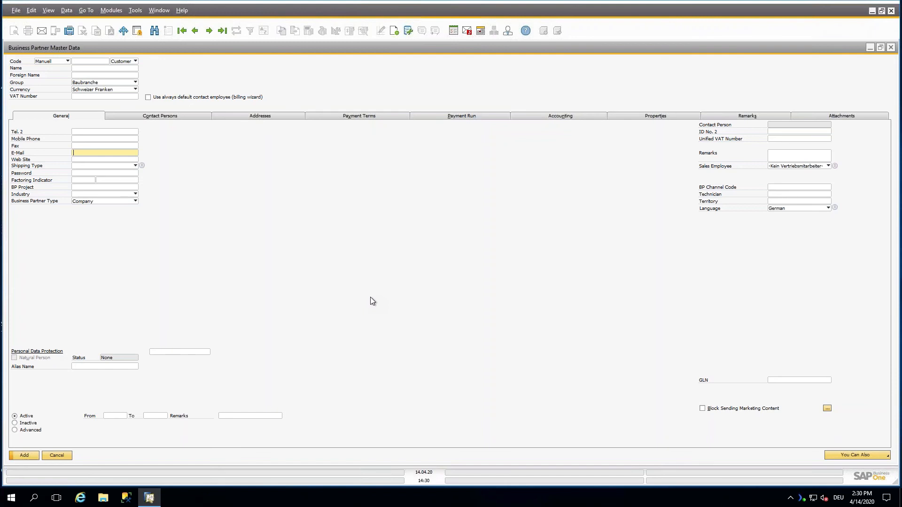
Close Business Partner Master Data and open the Master Data Management window of the coresuite customize add-on.
{"action": "left_click", "coordinate": [891, 47]}
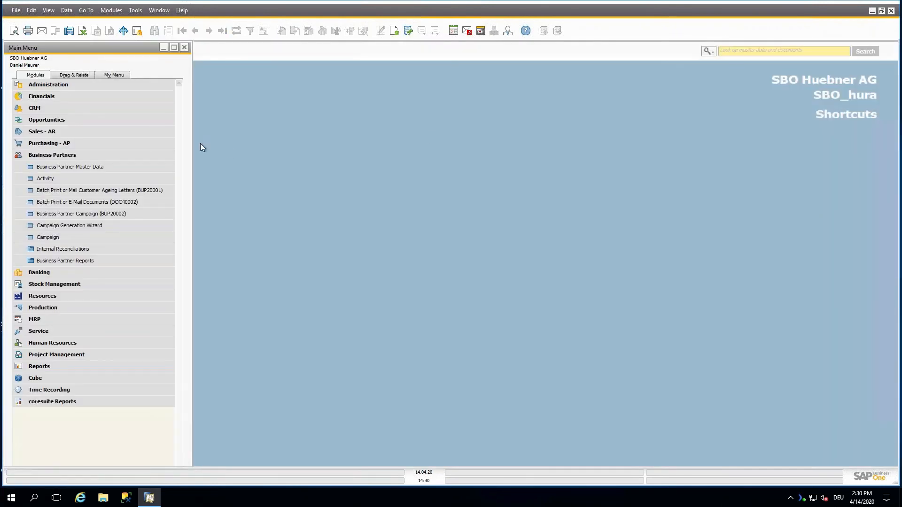
{"action": "left_click", "coordinate": [87, 156]}
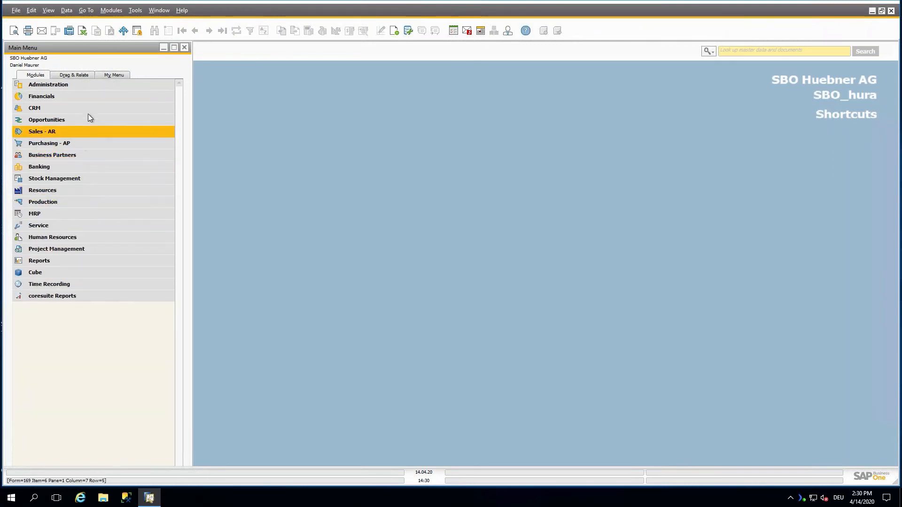
{"action": "left_click", "coordinate": [87, 86]}
{"action": "left_click", "coordinate": [90, 202]}
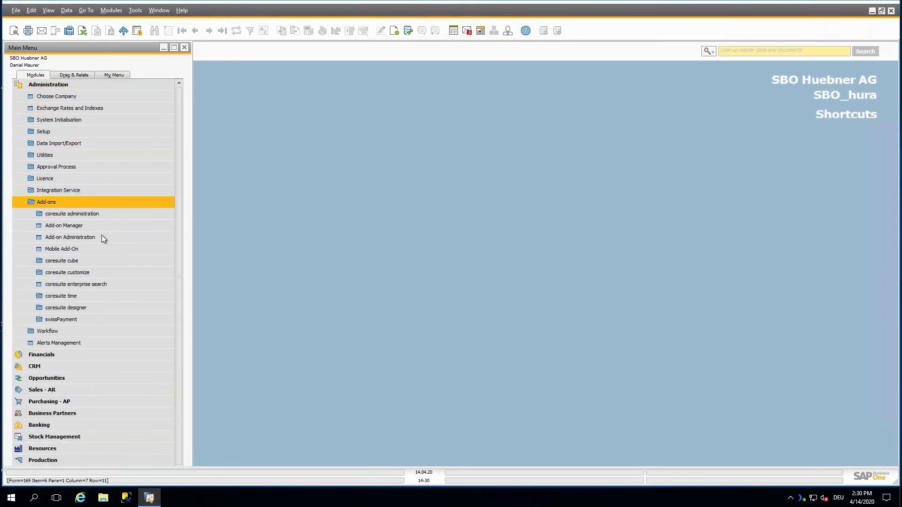
{"action": "left_click", "coordinate": [105, 273]}
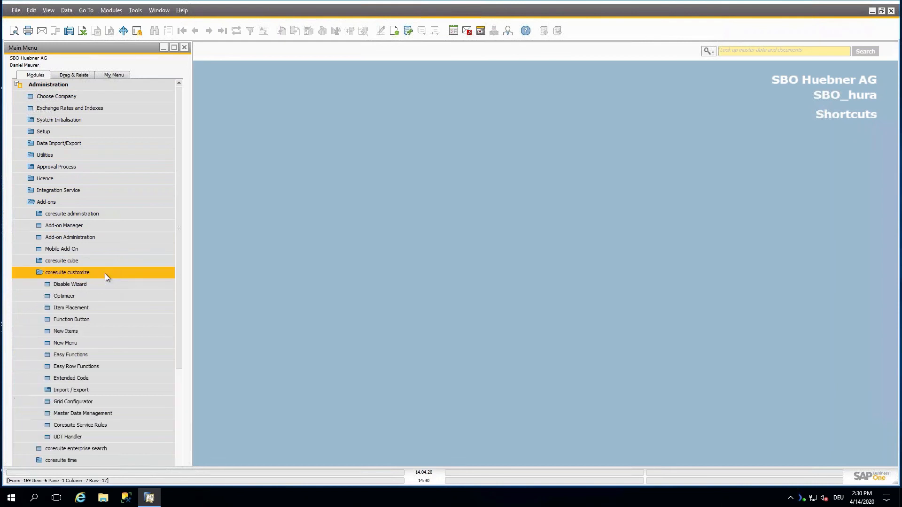
{"action": "left_click", "coordinate": [126, 415]}
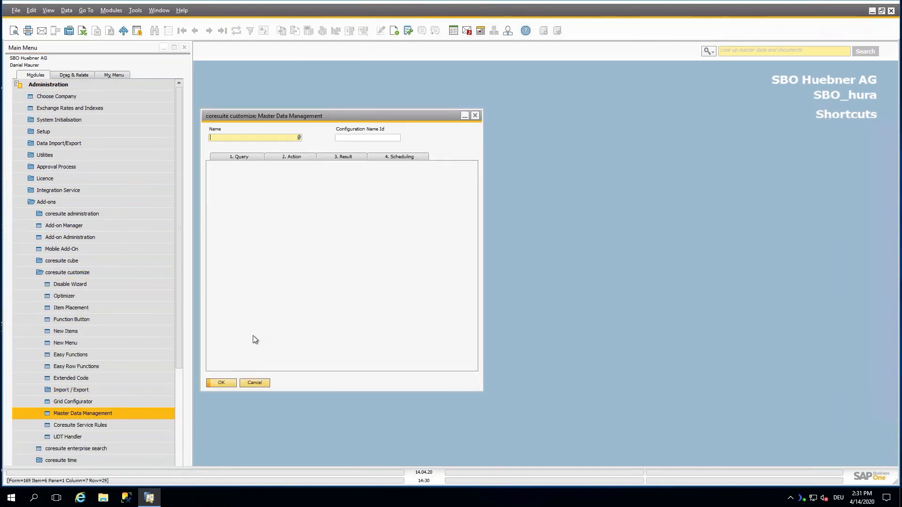
Load the "Change SalesPerson" configuration and review its query, action, result and scheduling settings.
{"action": "left_click", "coordinate": [251, 157]}
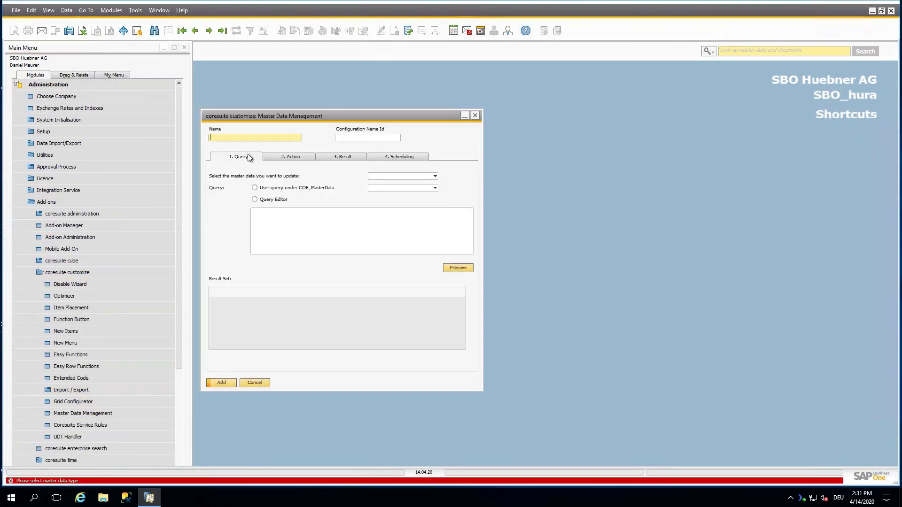
{"action": "left_click", "coordinate": [221, 34]}
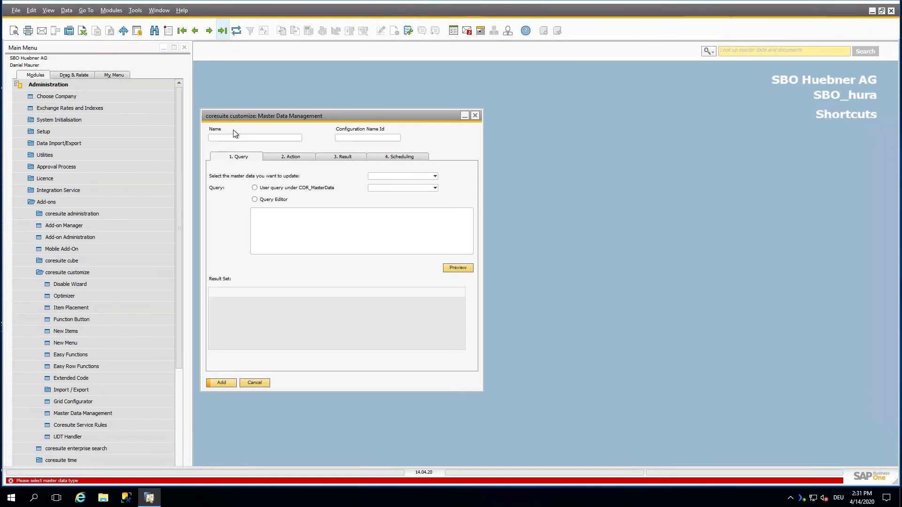
{"action": "left_click", "coordinate": [204, 34]}
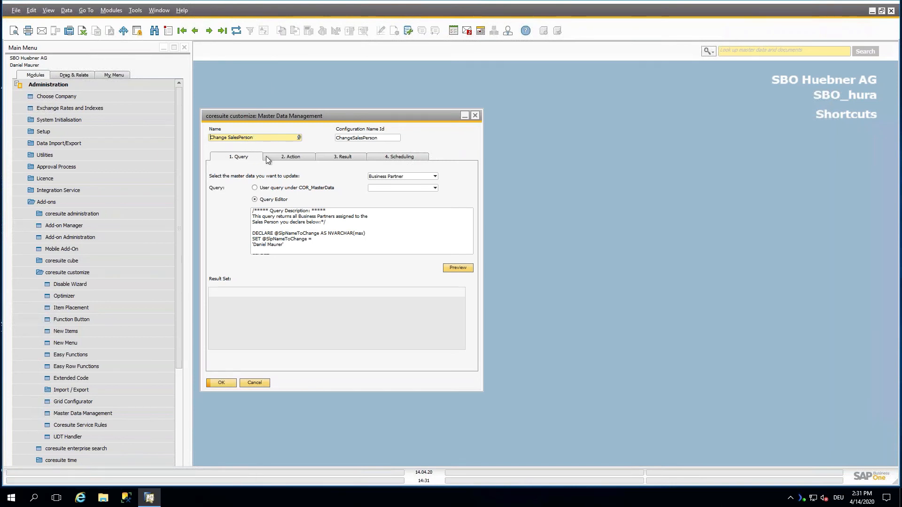
{"action": "mouse_move", "coordinate": [360, 229]}
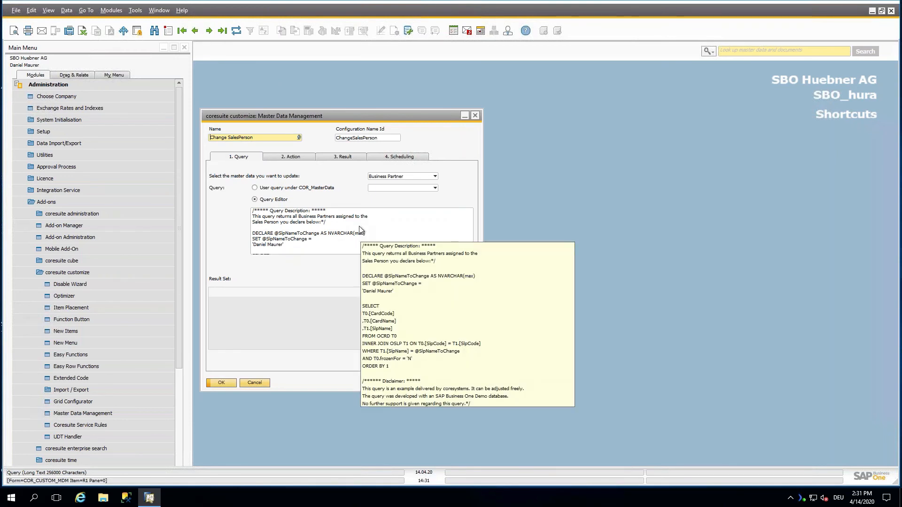
{"action": "left_click", "coordinate": [305, 159]}
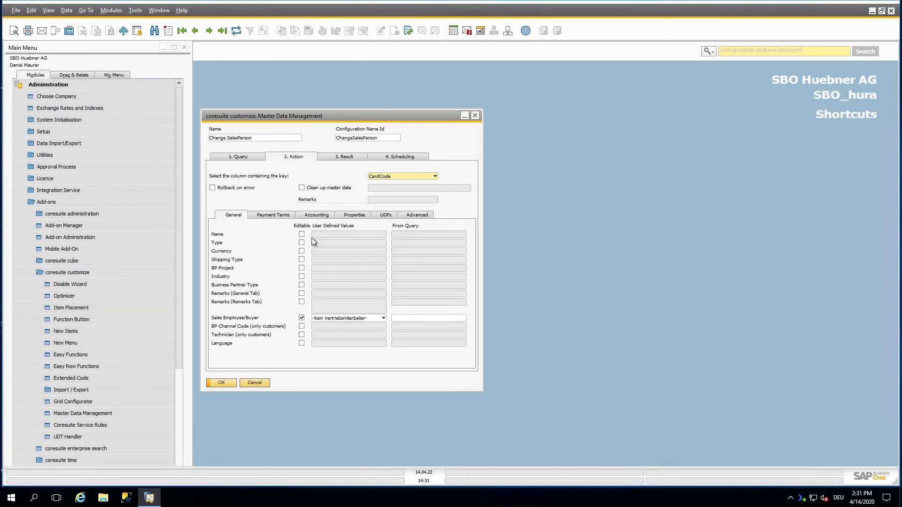
{"action": "left_click", "coordinate": [328, 158]}
{"action": "left_click", "coordinate": [390, 160]}
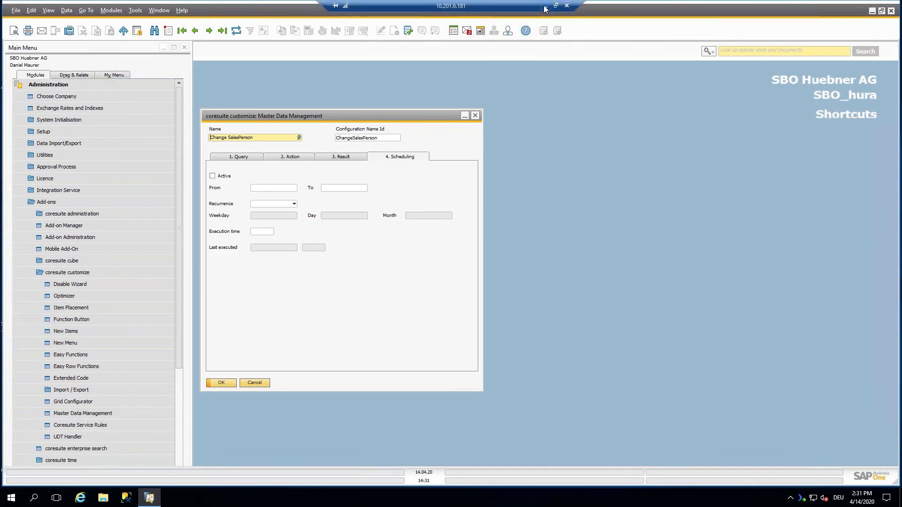
Switch to PowerPoint, show the Easy functions (macros) and Export / Import / Creation slides, and return to SAP Business One.
{"action": "left_click", "coordinate": [556, 4]}
{"action": "left_click", "coordinate": [70, 400]}
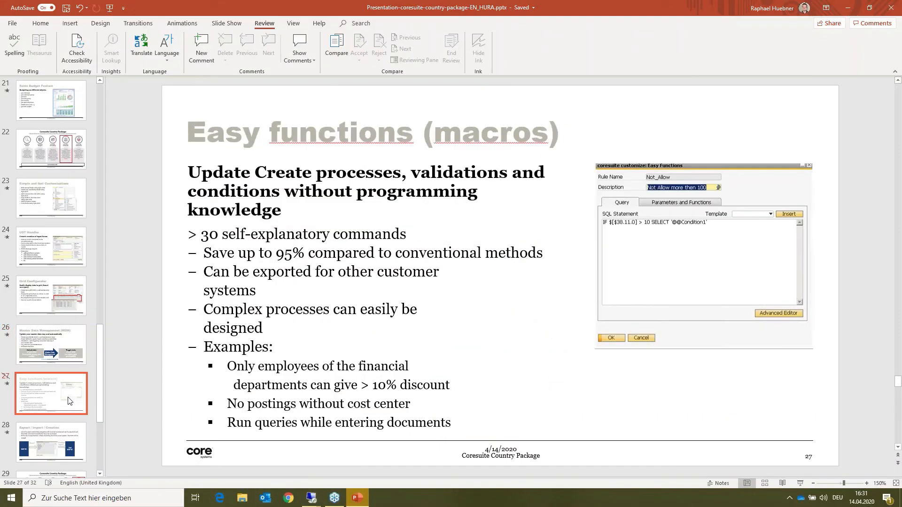
{"action": "key", "text": "Down"}
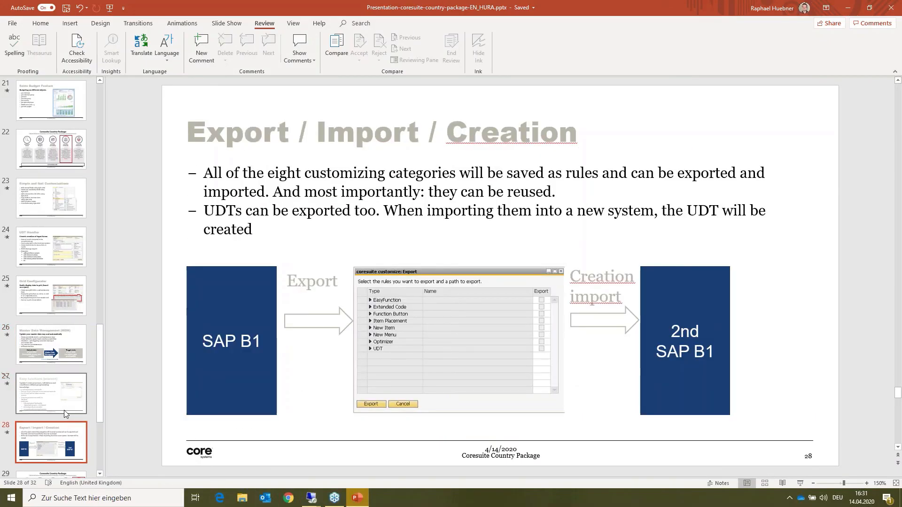
{"action": "mouse_move", "coordinate": [311, 498]}
{"action": "left_click", "coordinate": [358, 466]}
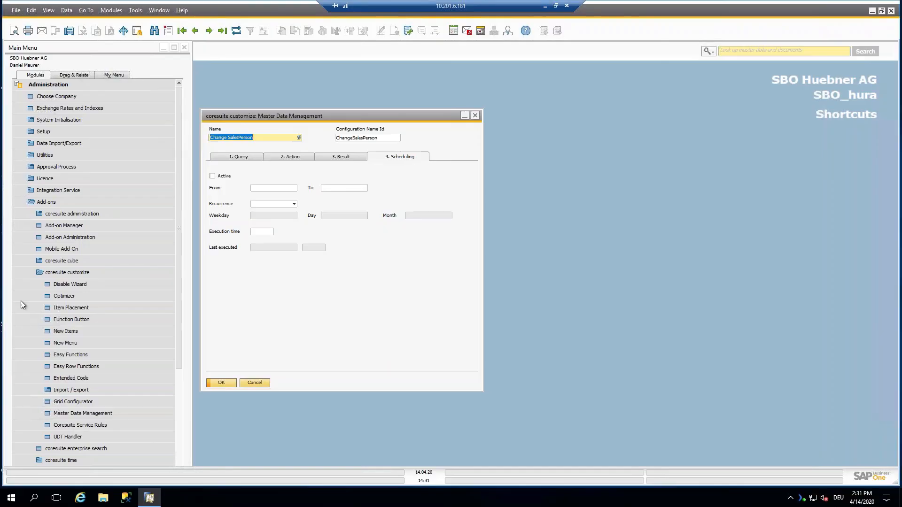
Open the coresuite customize Optimizer full size and check the rule types available for "BUP:0011: Increase card code" without choosing one.
{"action": "double_click", "coordinate": [103, 297]}
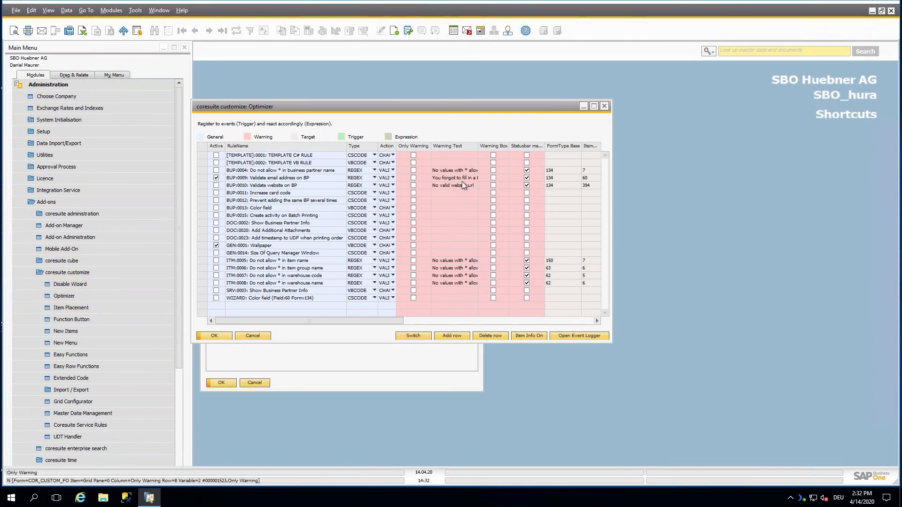
{"action": "left_click", "coordinate": [593, 106]}
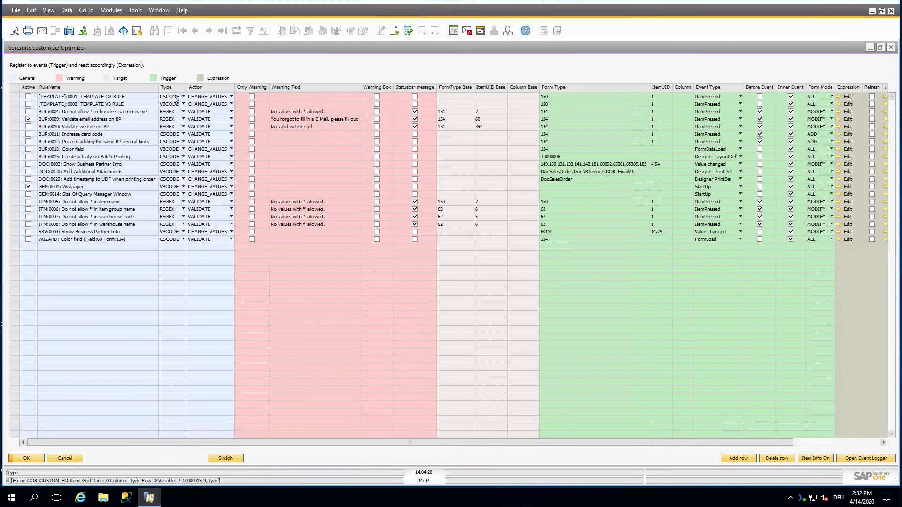
{"action": "left_click", "coordinate": [183, 135]}
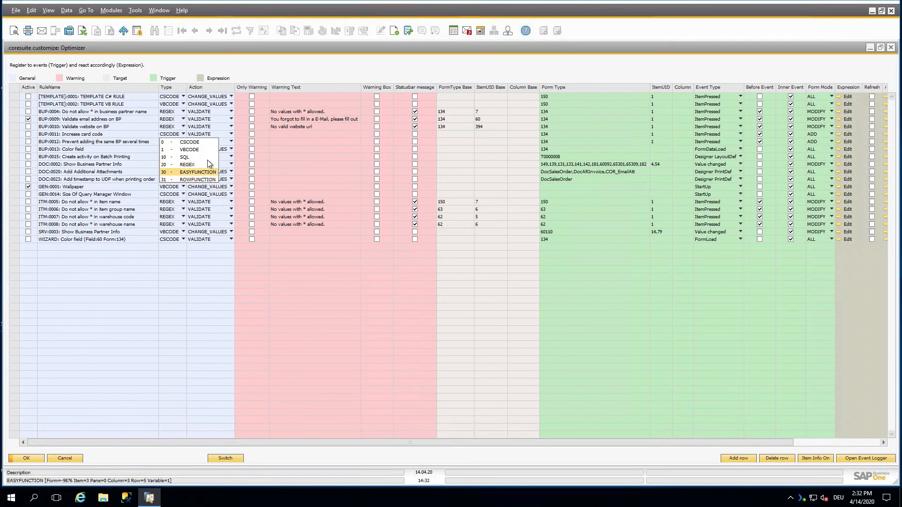
{"action": "left_click", "coordinate": [128, 264]}
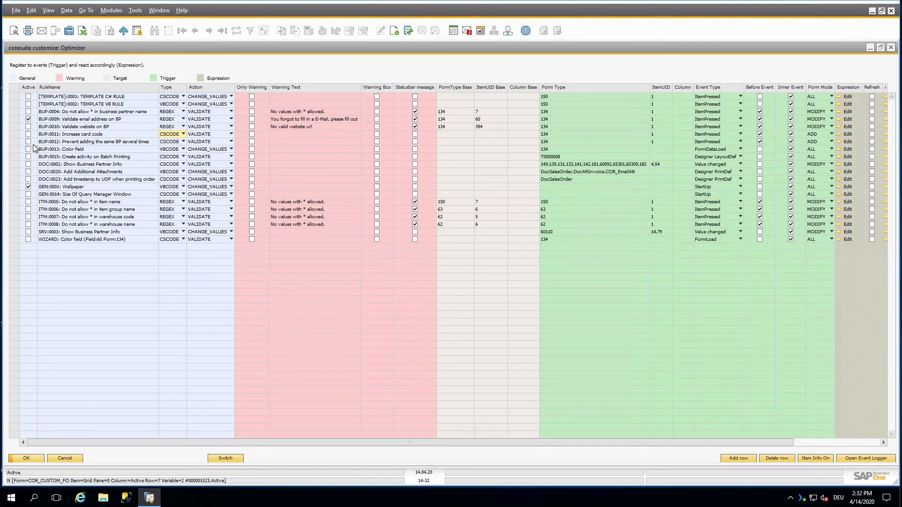
View the regular expression behind the rule "BUP:0010: Validate website on BP" and close the open coresuite customize windows.
{"action": "double_click", "coordinate": [16, 122]}
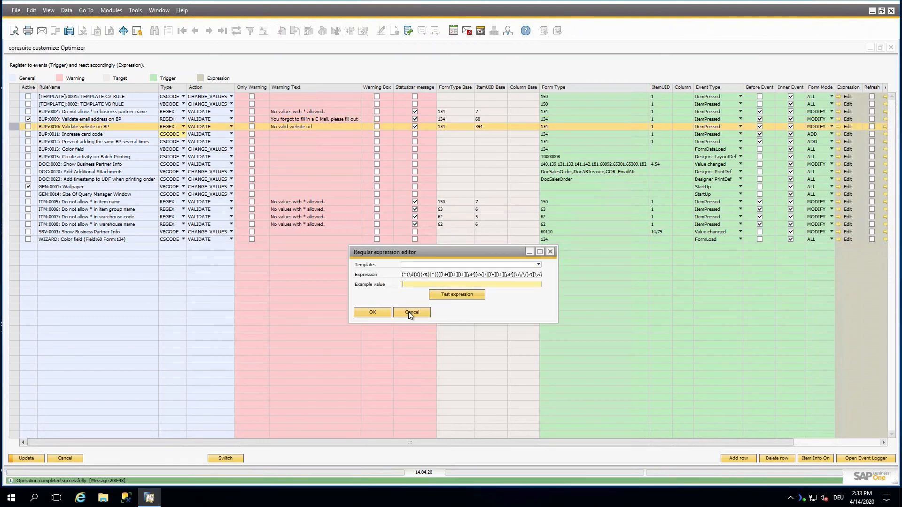
{"action": "left_click", "coordinate": [378, 312]}
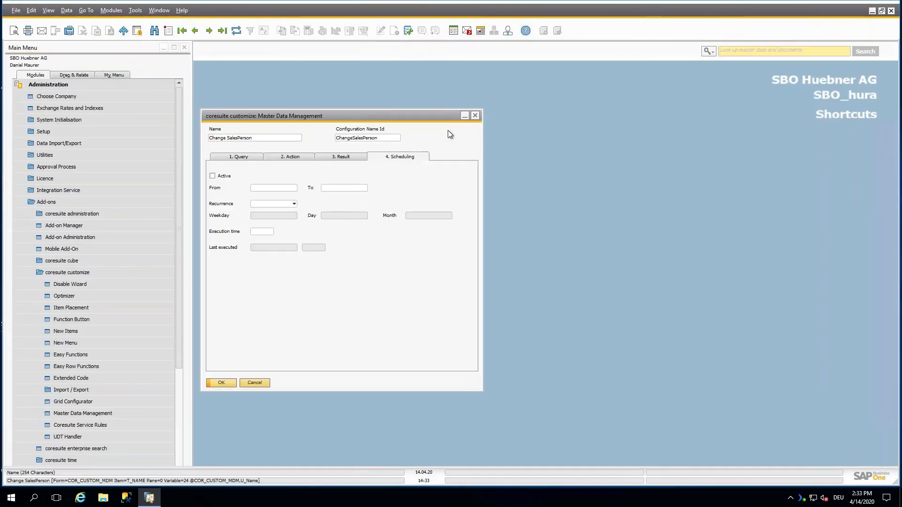
{"action": "key", "text": "Escape"}
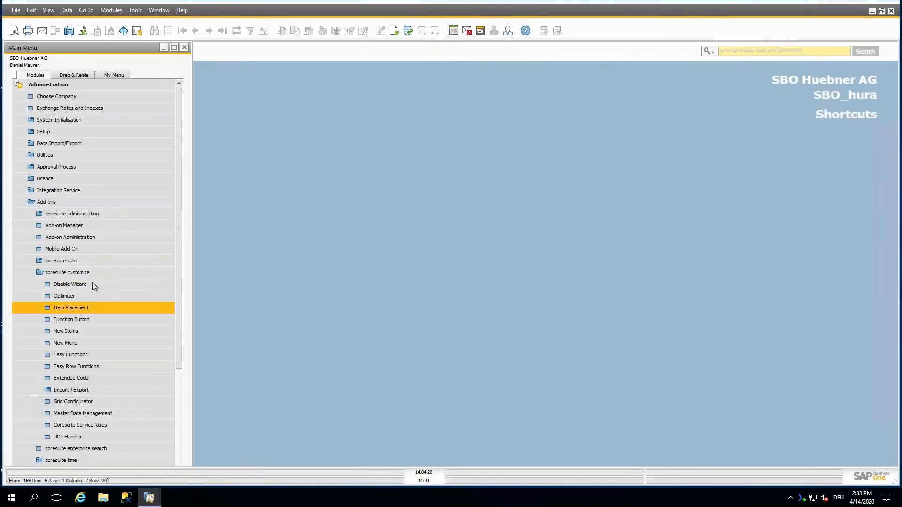
Reopen the Optimizer and examine the source code of the rule "BUP:0011: Increase card code".
{"action": "left_click", "coordinate": [88, 292]}
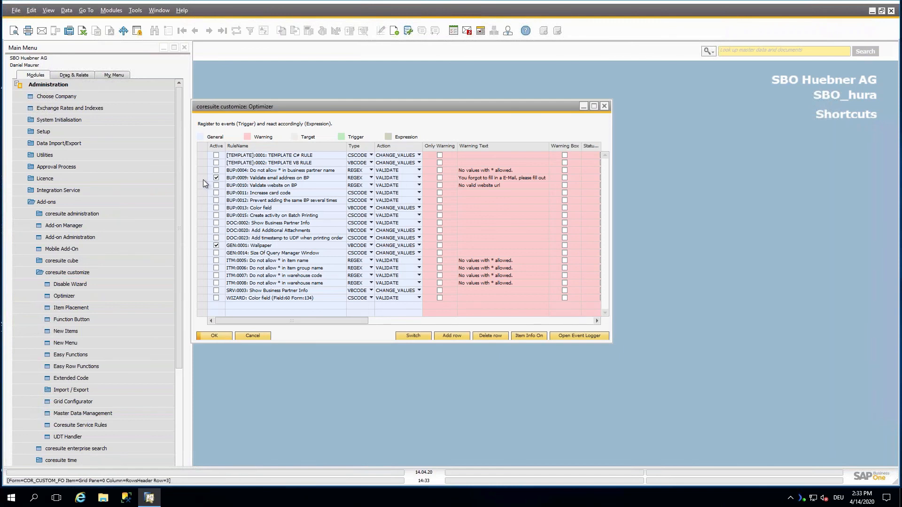
{"action": "double_click", "coordinate": [201, 193]}
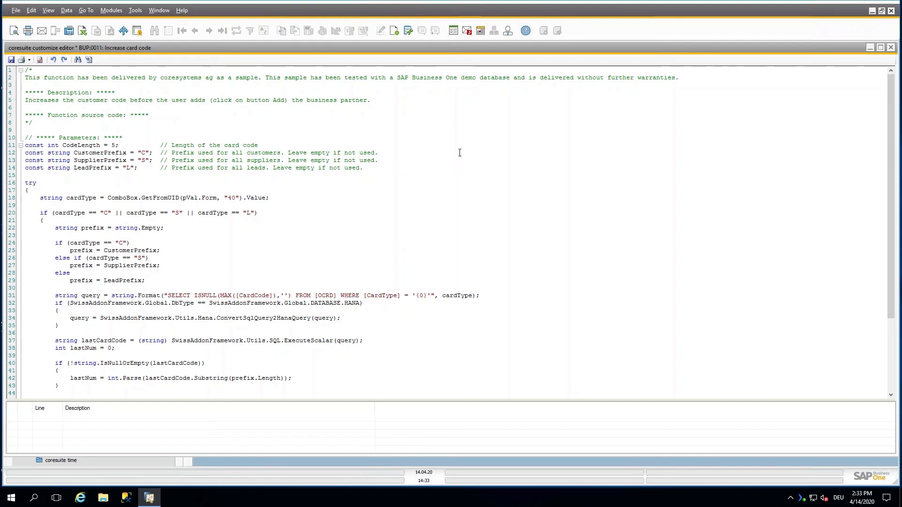
{"action": "scroll", "coordinate": [312, 191], "scroll_direction": "down", "scroll_amount": 5}
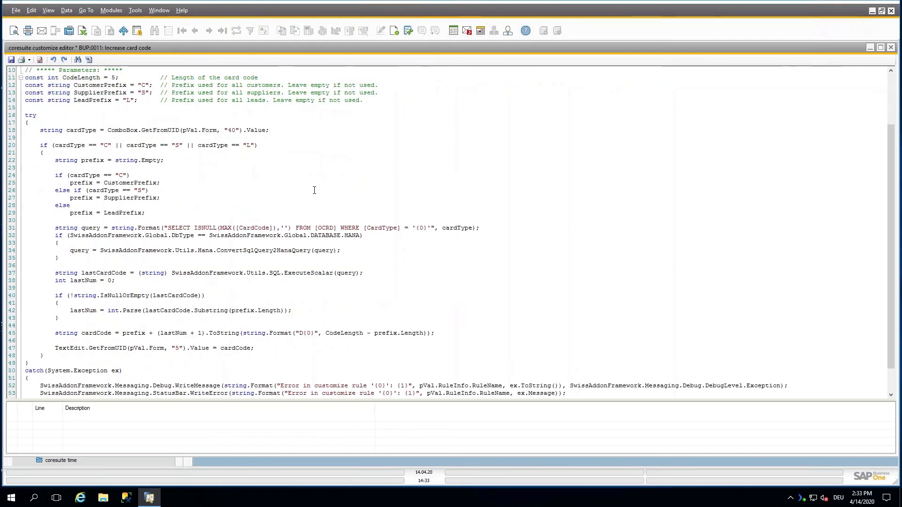
{"action": "scroll", "coordinate": [437, 245], "scroll_direction": "up", "scroll_amount": 5}
{"action": "scroll", "coordinate": [463, 242], "scroll_direction": "down", "scroll_amount": 4}
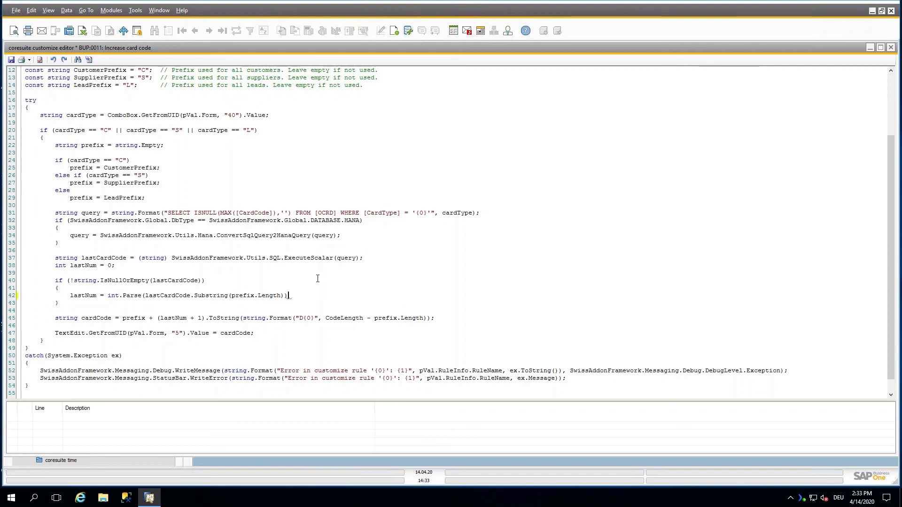
Restore the semicolon ending line 42 of the rule's code and close the editor without saving the changes.
{"action": "left_click", "coordinate": [298, 301]}
{"action": "key", "text": "Up"}
{"action": "key", "text": "Up"}
{"action": "left_click", "coordinate": [891, 48]}
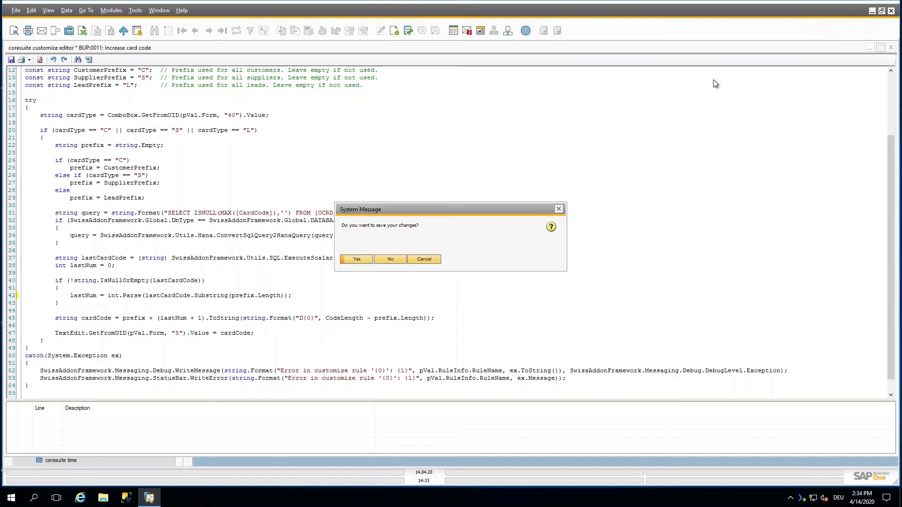
{"action": "left_click", "coordinate": [391, 259]}
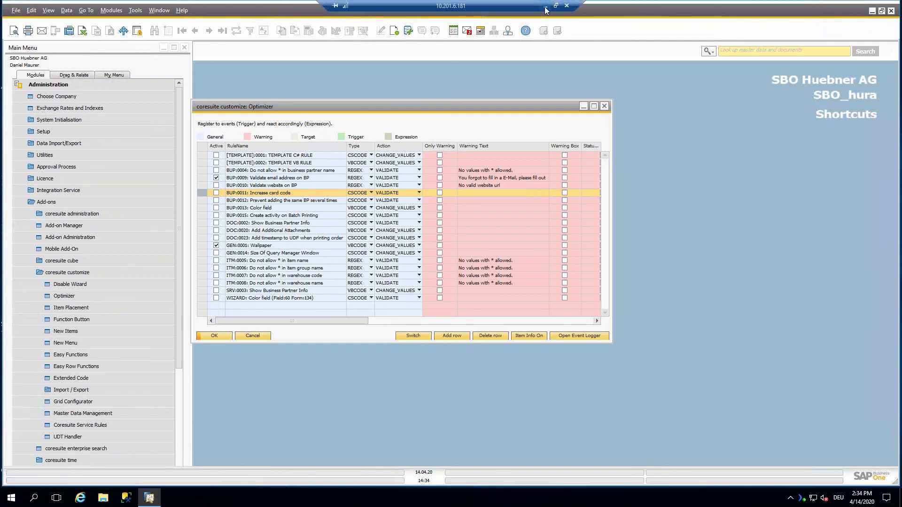
Switch to PowerPoint and start the slide show from the Export / Import / Creation slide.
{"action": "left_click", "coordinate": [546, 6]}
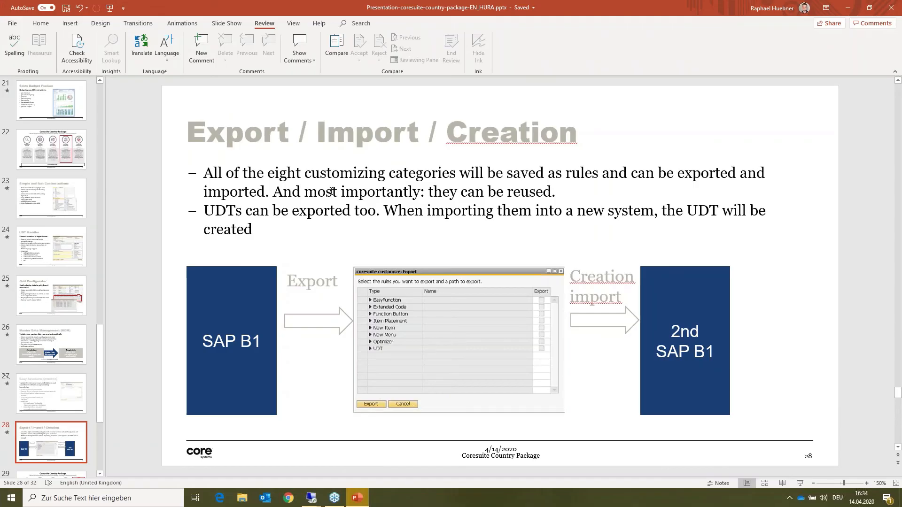
{"action": "scroll", "coordinate": [89, 294], "scroll_direction": "down", "scroll_amount": 3}
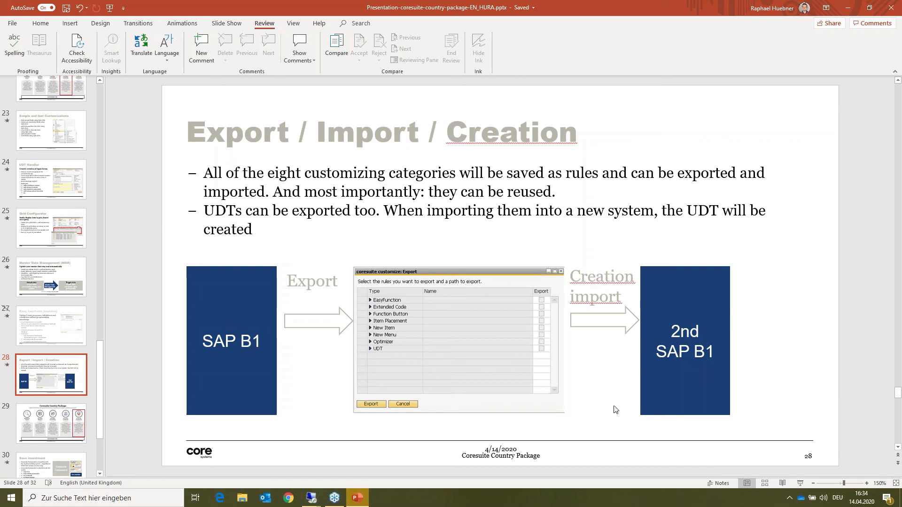
{"action": "left_click", "coordinate": [800, 483]}
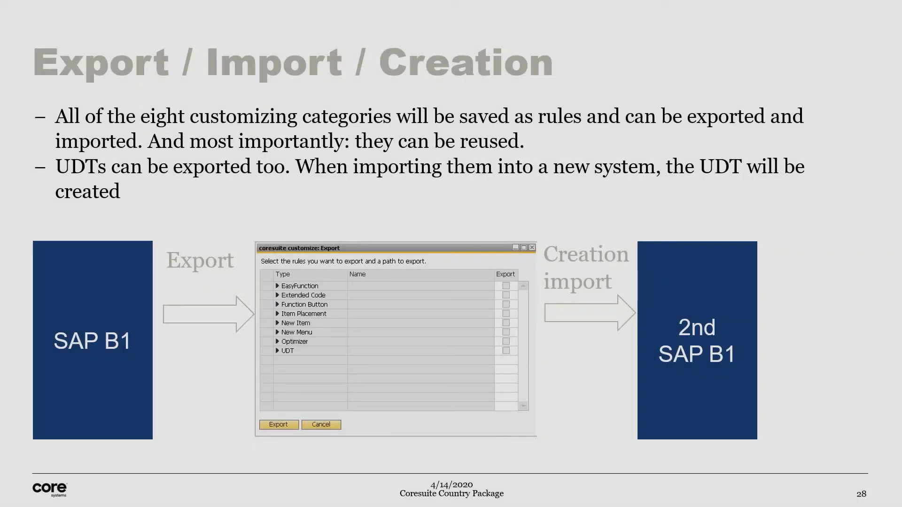